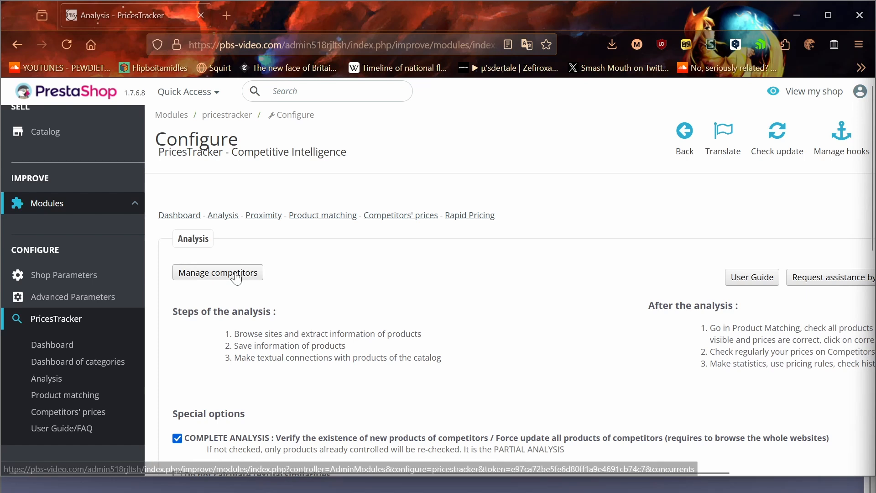
# Step: Open the competitor management list in a new tab, add a blank new competitor, and close that tab again
pyautogui.middleClick(216, 272)
pyautogui.click(300, 14)
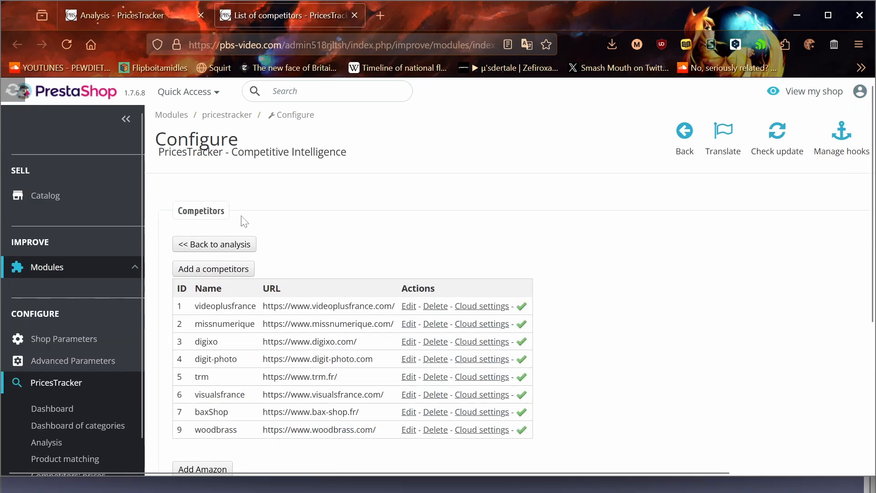
pyautogui.click(192, 272)
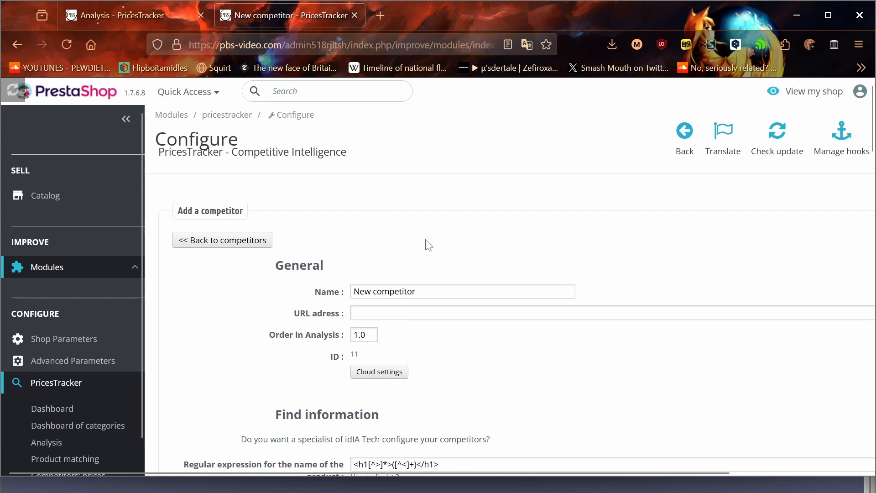
pyautogui.middleClick(424, 238)
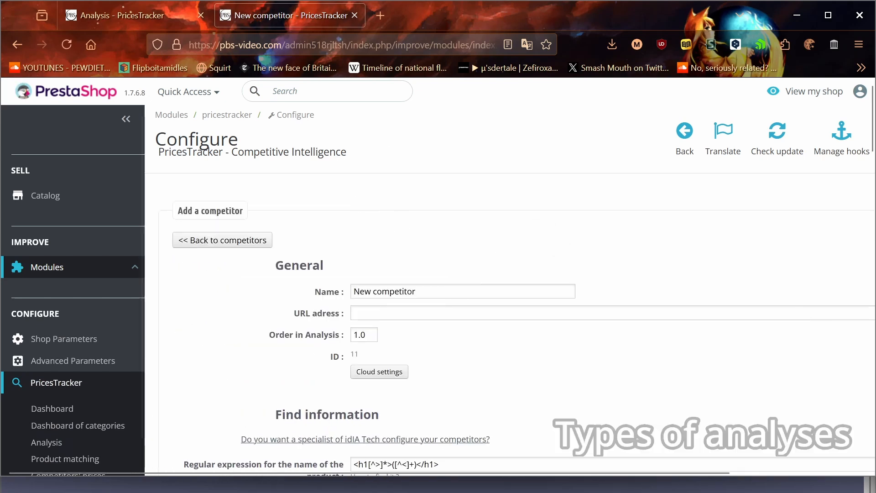
pyautogui.middleClick(300, 16)
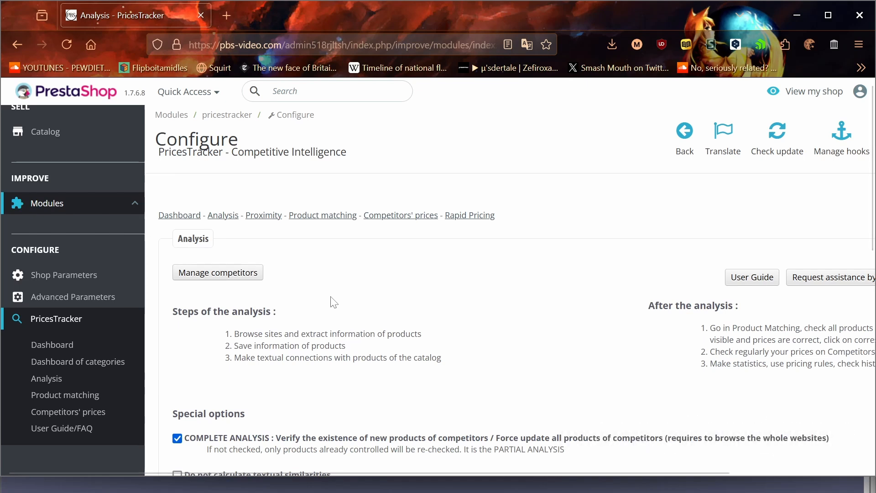
# Step: Switch the analysis to partial mode by disabling the COMPLETE ANALYSIS special option
pyautogui.scroll(-3, 333, 301)
pyautogui.scroll(-1, 333, 302)
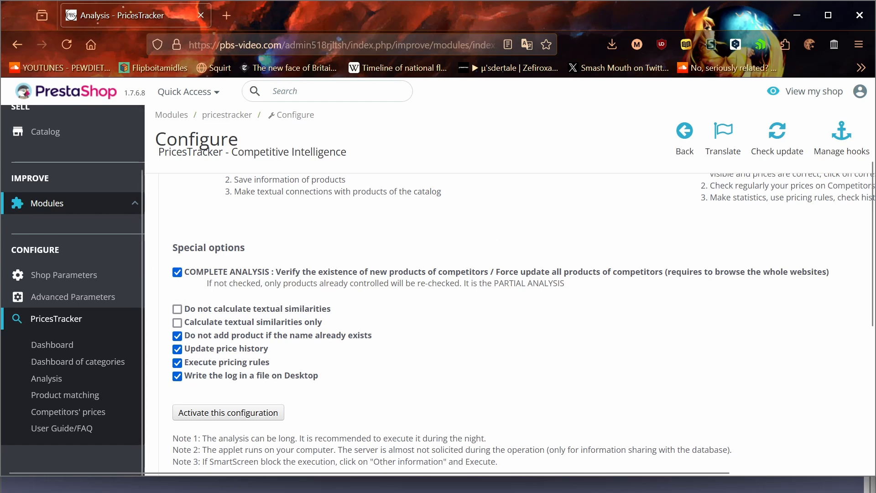
pyautogui.click(178, 272)
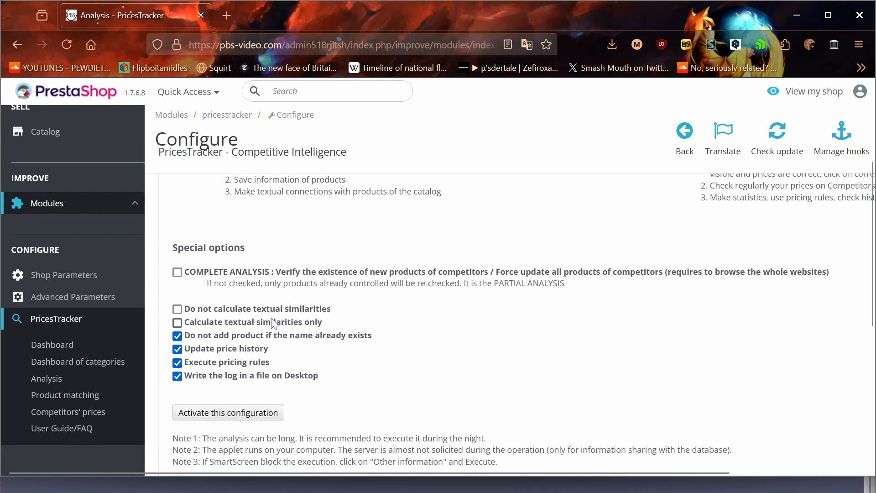
# Step: Open the module manager in a new tab and go to the configuration of PricesTracker - Competitive Intelligence
pyautogui.moveTo(123, 209)
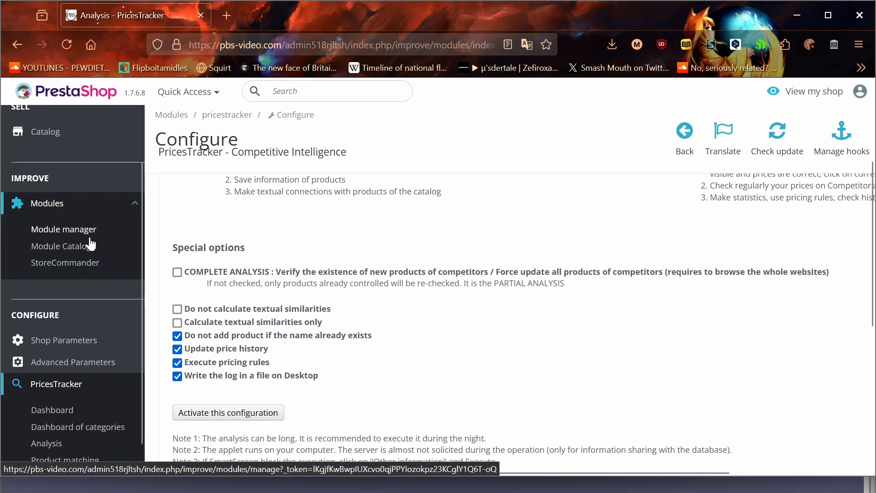
pyautogui.middleClick(88, 239)
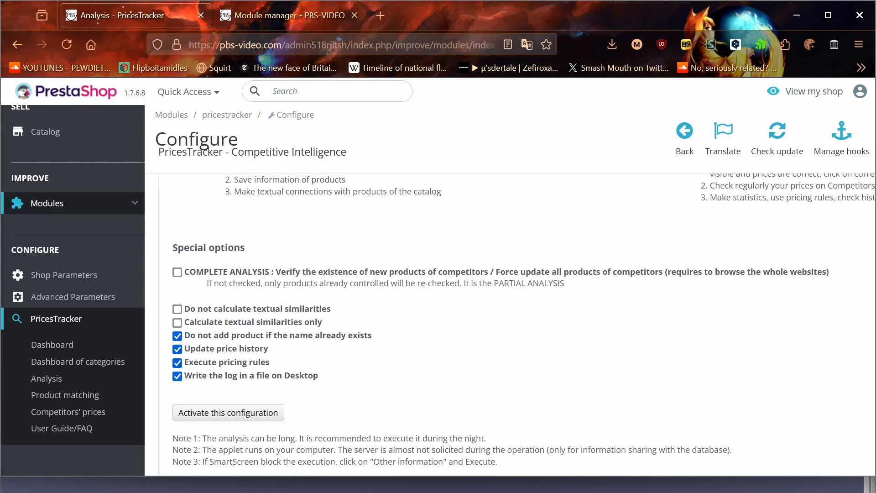
pyautogui.click(305, 23)
pyautogui.middleClick(685, 229)
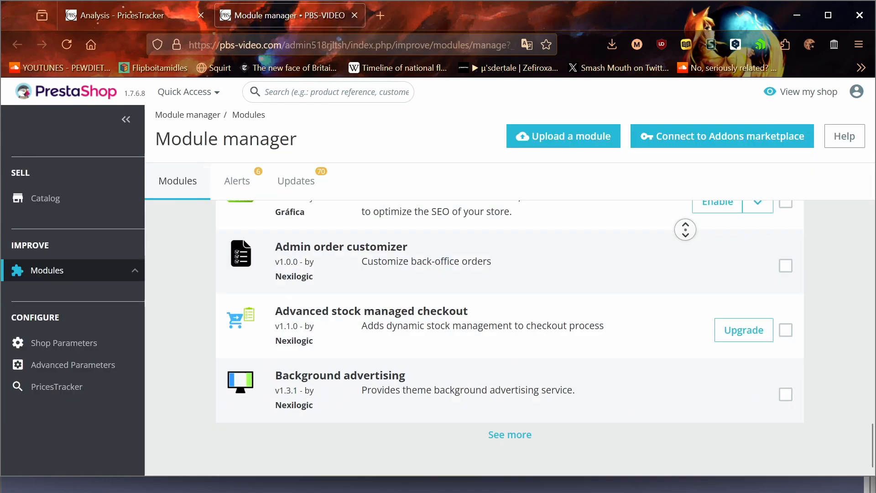
pyautogui.scroll(7, 671, 311)
pyautogui.click(714, 411)
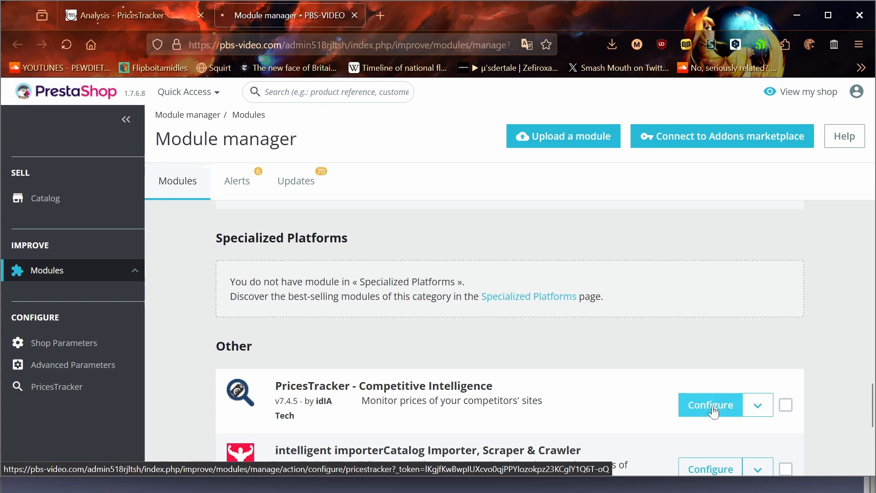
pyautogui.scroll(-7, 494, 337)
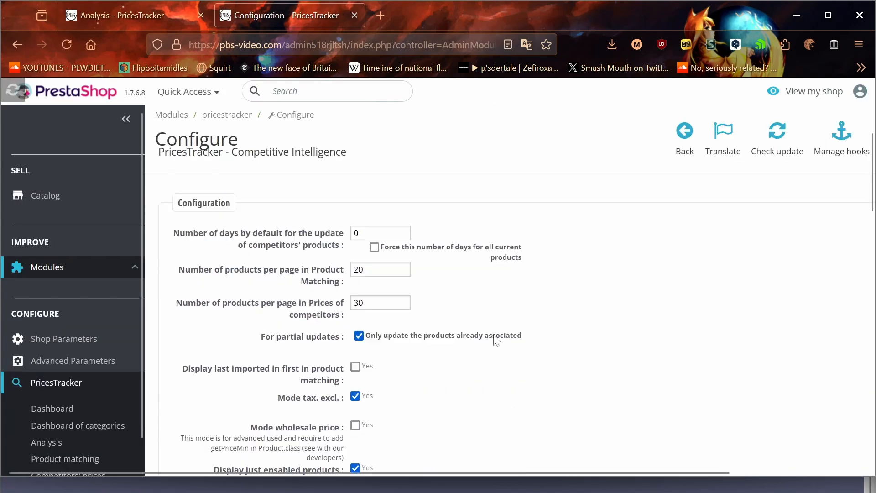
# Step: Disable "Only update the products already associated" for partial updates, and enable it again
pyautogui.moveTo(261, 223); pyautogui.dragTo(540, 238)
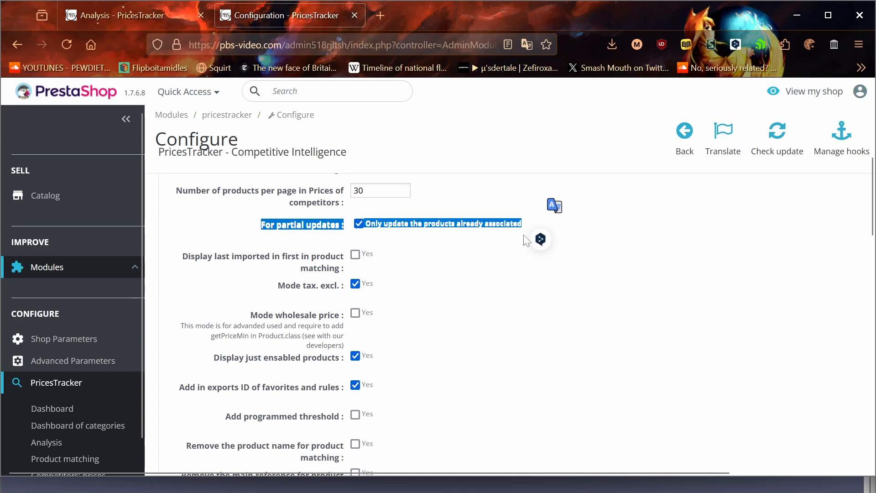
pyautogui.click(230, 226)
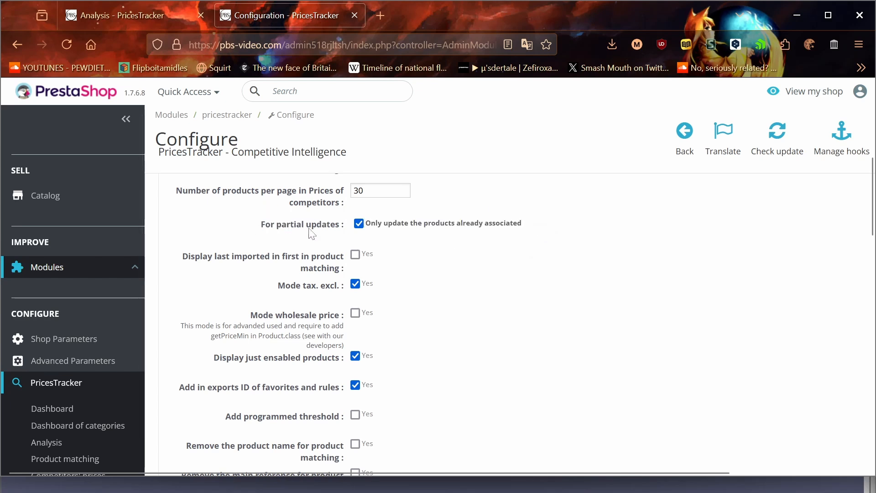
pyautogui.click(365, 227)
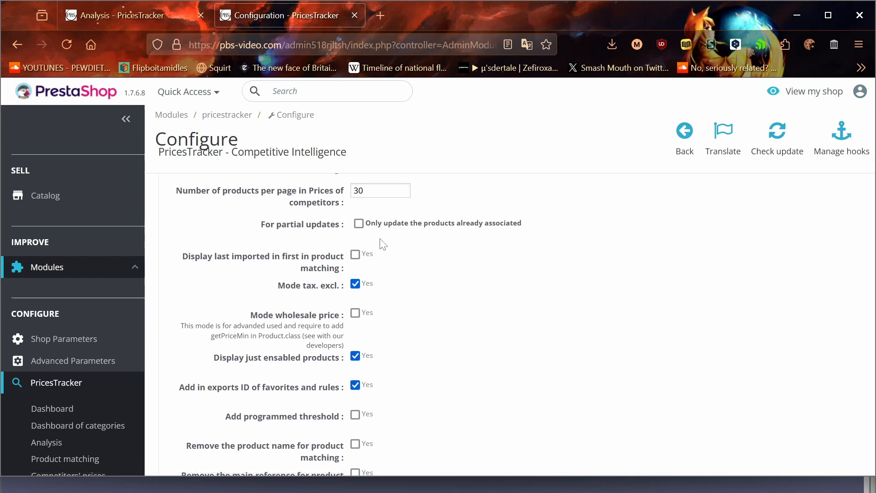
pyautogui.click(387, 223)
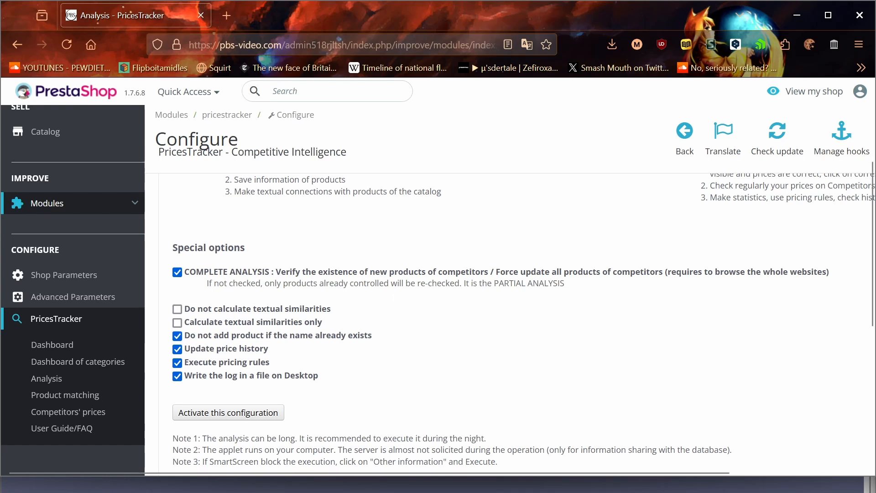
# Step: Open the videoplusfrance competitor for editing and examine its regular expressions for the product name and price
pyautogui.scroll(3, 244, 273)
pyautogui.middleClick(245, 273)
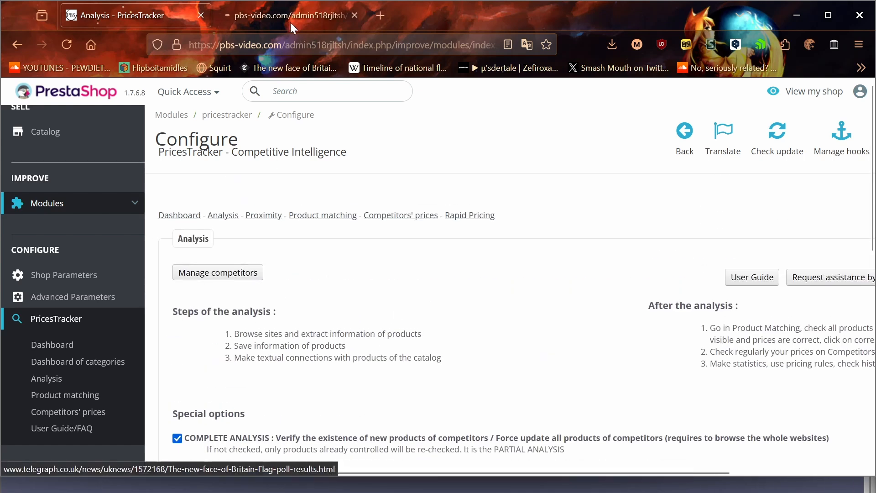
pyautogui.click(290, 20)
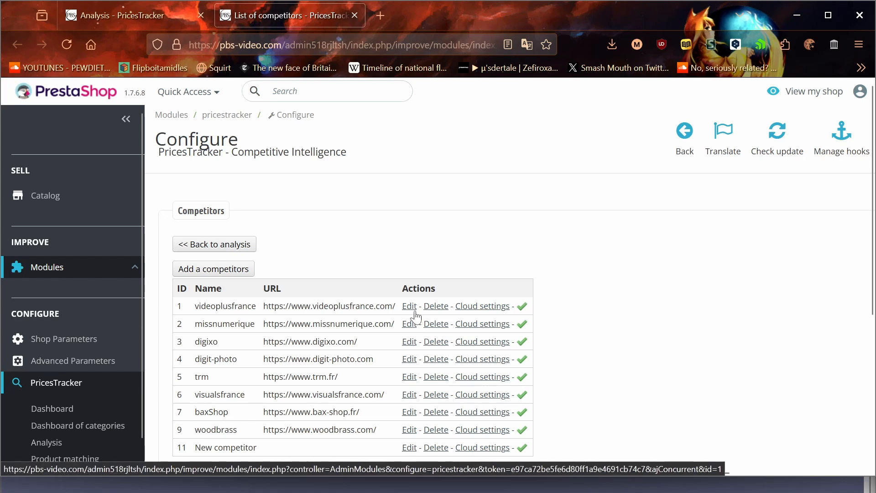
pyautogui.click(410, 305)
pyautogui.scroll(-3, 393, 267)
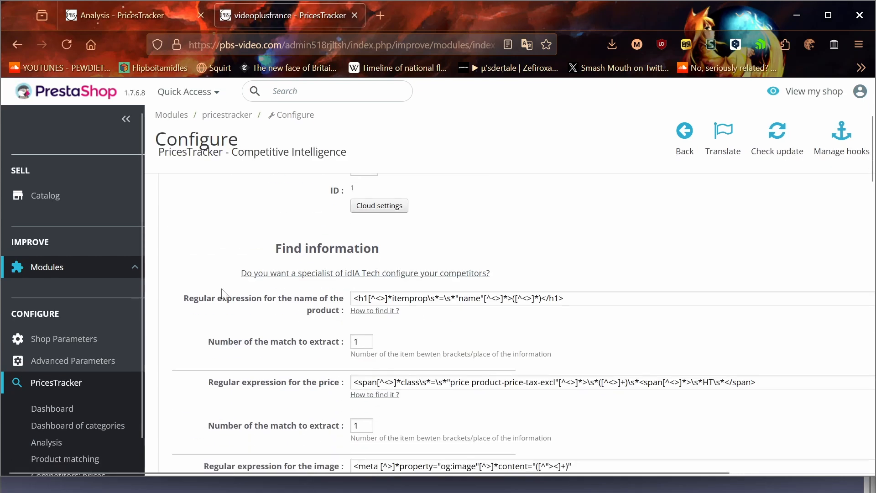
pyautogui.moveTo(183, 292); pyautogui.dragTo(540, 449)
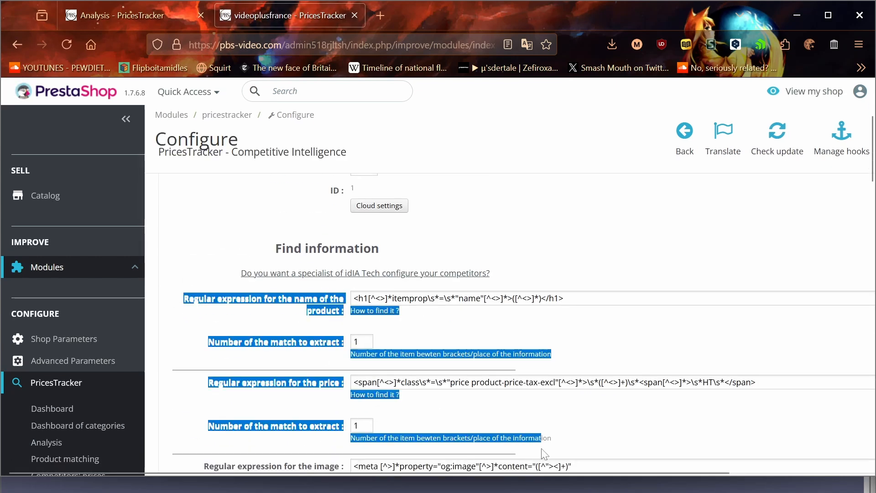
pyautogui.click(576, 437)
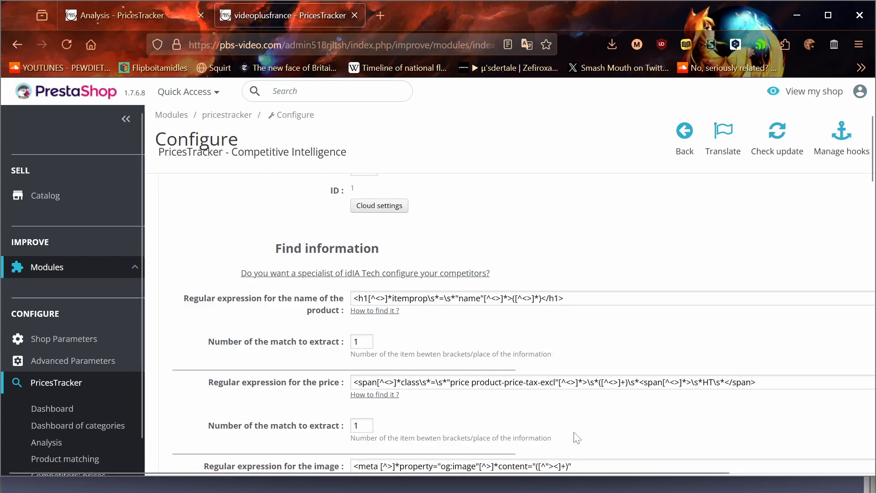
# Step: Return to the Analysis page, open the competitor list in another tab, and review the names and URLs of the listed competitors
pyautogui.click(112, 16)
pyautogui.scroll(-3, 309, 264)
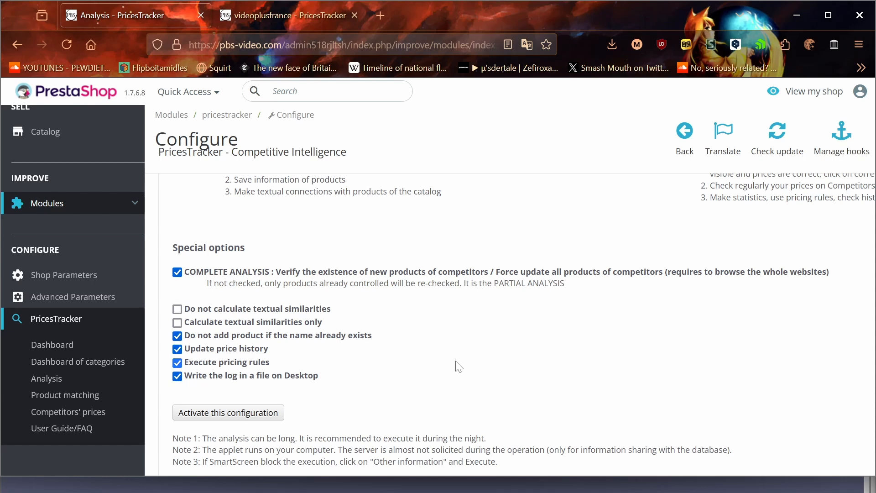
pyautogui.scroll(3, 256, 246)
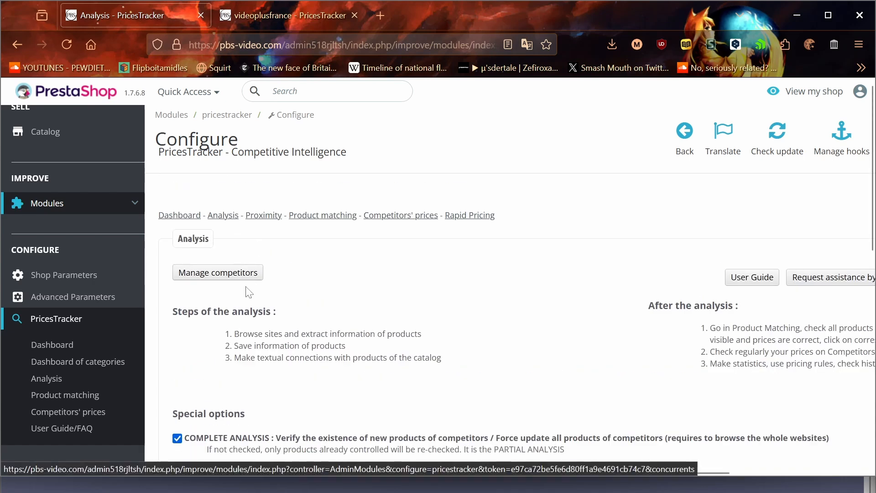
pyautogui.middleClick(254, 276)
pyautogui.scroll(-2, 312, 296)
pyautogui.scroll(-3, 311, 297)
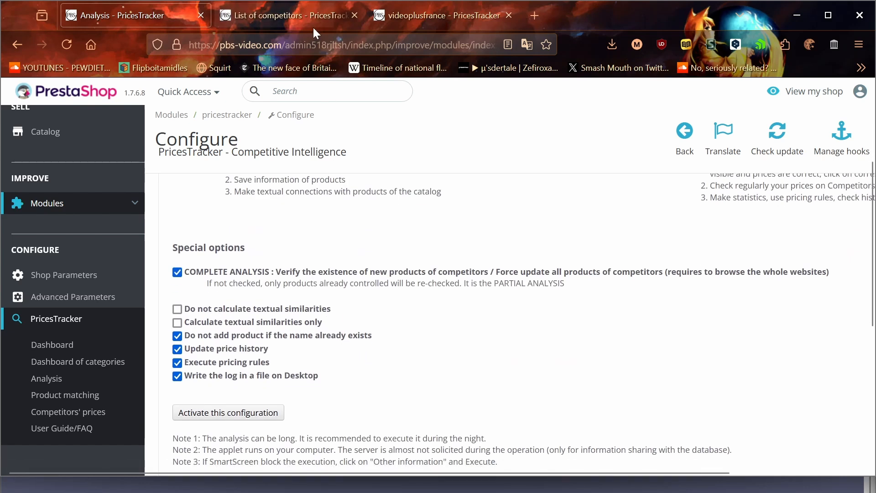
pyautogui.scroll(5, 260, 292)
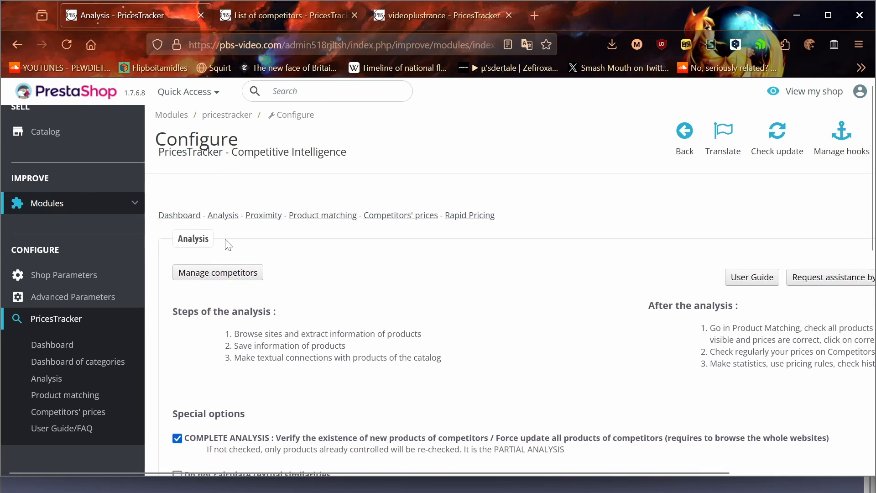
pyautogui.middleClick(254, 273)
pyautogui.middleClick(376, 6)
pyautogui.click(290, 15)
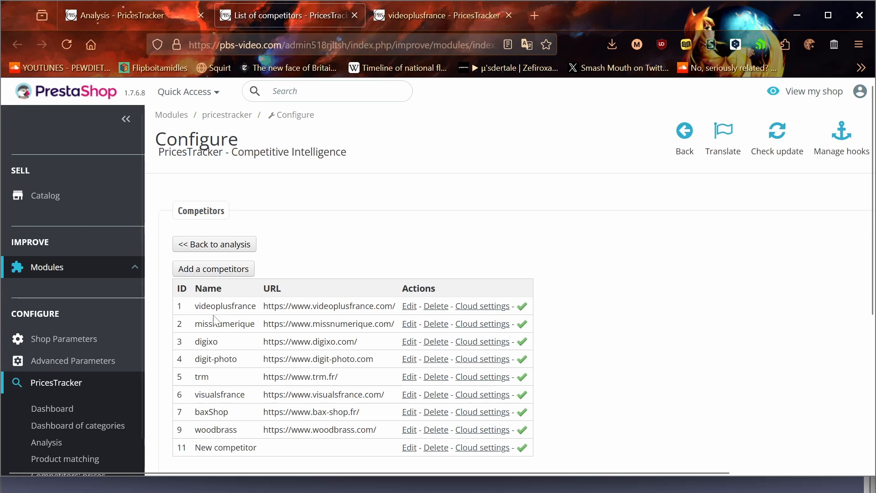
pyautogui.moveTo(195, 306); pyautogui.dragTo(637, 399)
pyautogui.click(637, 398)
# Step: Back on the Analysis page, turn "Do not add product if the name already exists" off and on again, and highlight its wording
pyautogui.click(133, 23)
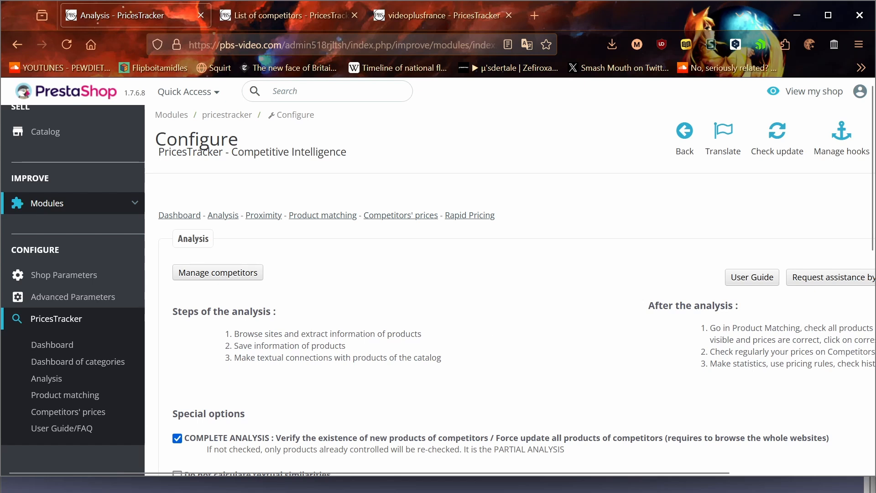
pyautogui.scroll(-4, 539, 360)
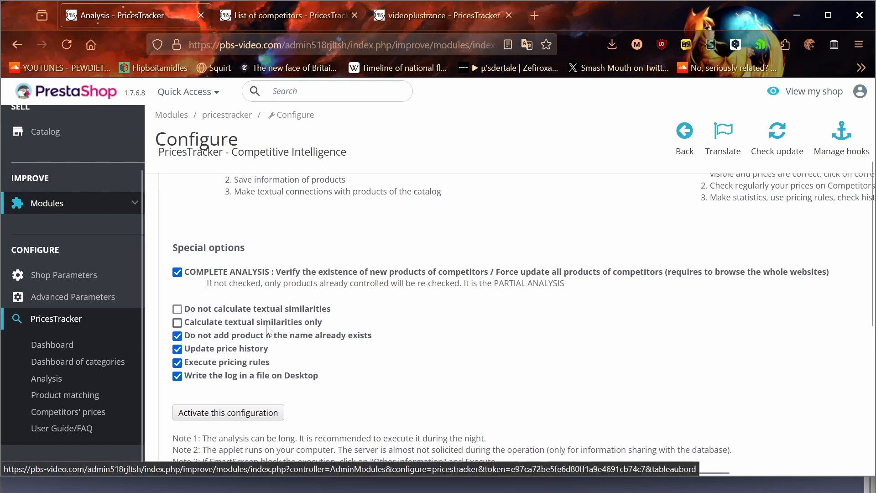
pyautogui.click(207, 338)
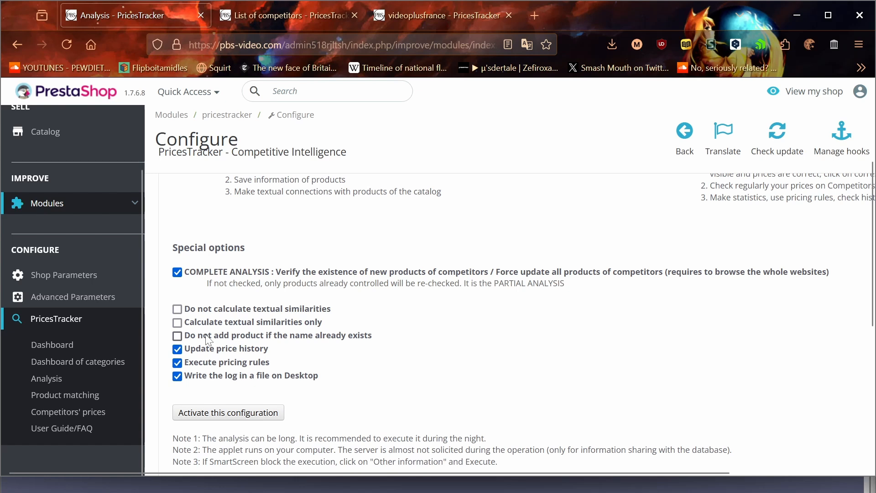
pyautogui.click(207, 339)
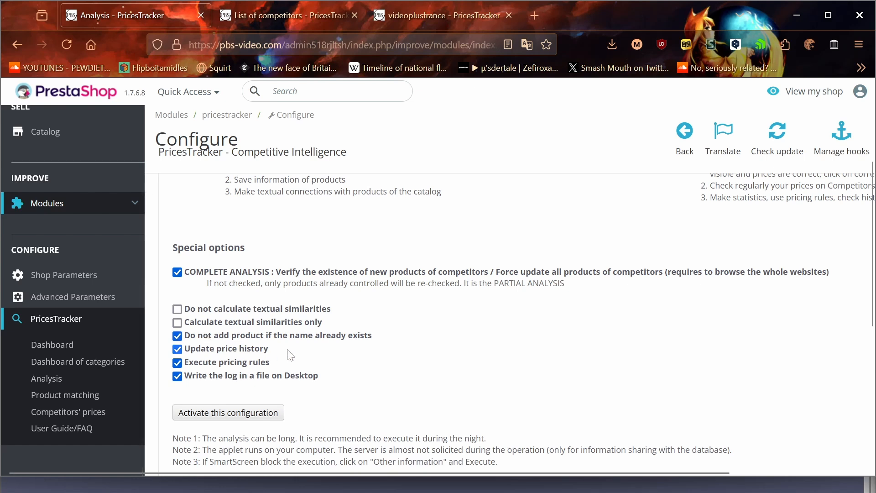
pyautogui.moveTo(289, 336); pyautogui.dragTo(374, 338)
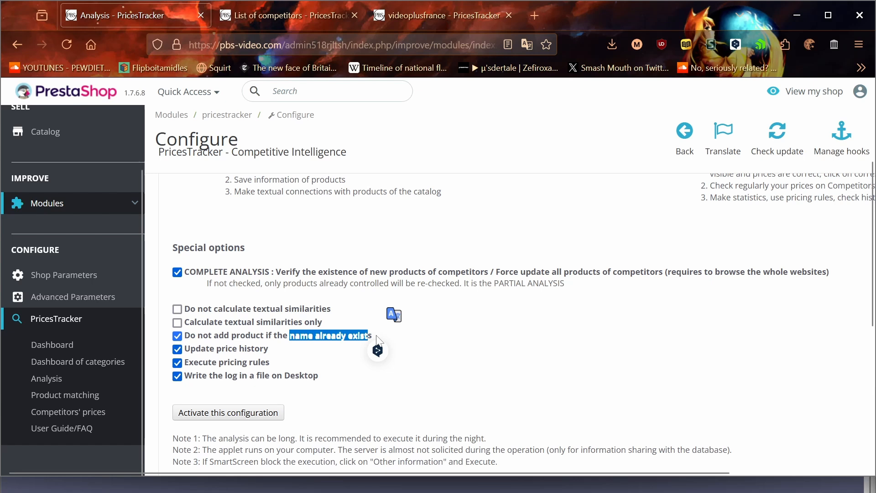
pyautogui.click(378, 340)
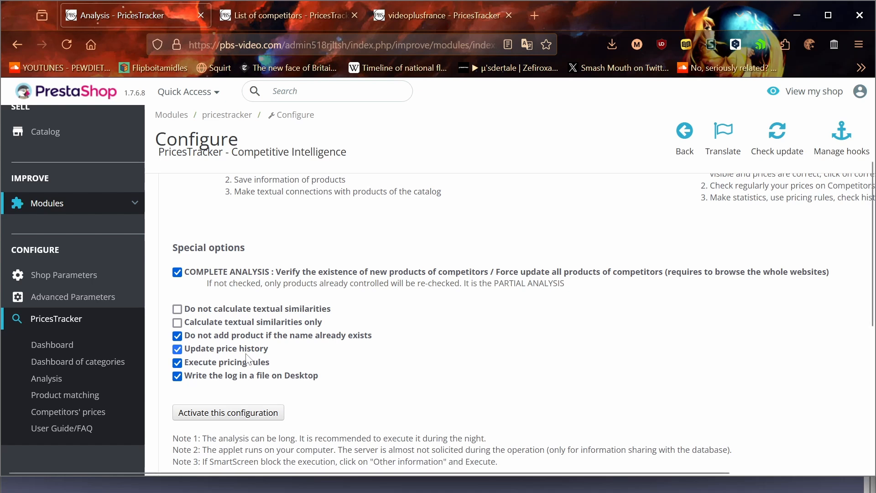
# Step: Turn "Update price history", "Execute pricing rules" and "Write the log in a file on Desktop" off and back on, one after another
pyautogui.click(188, 350)
pyautogui.click(191, 352)
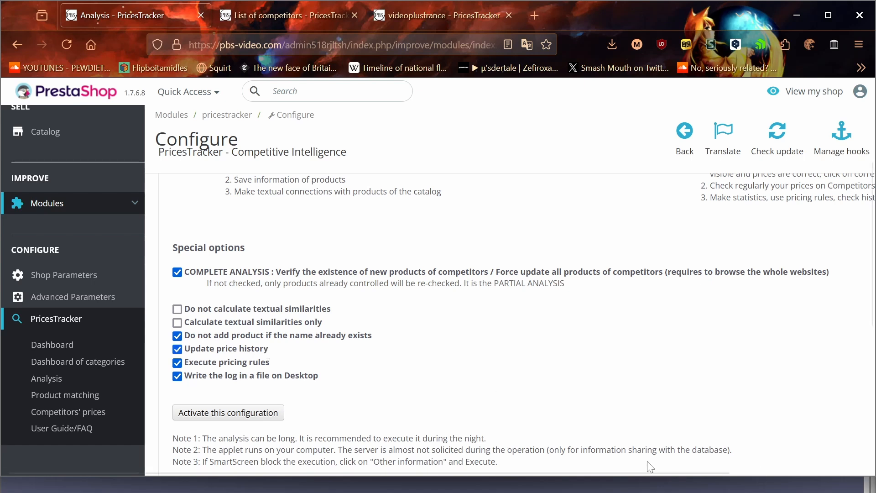
pyautogui.click(233, 364)
pyautogui.click(232, 364)
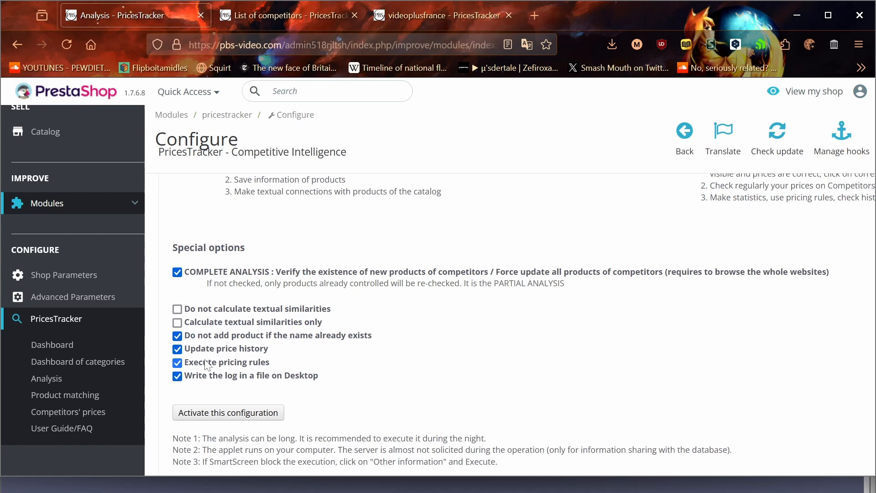
pyautogui.click(206, 377)
pyautogui.click(206, 379)
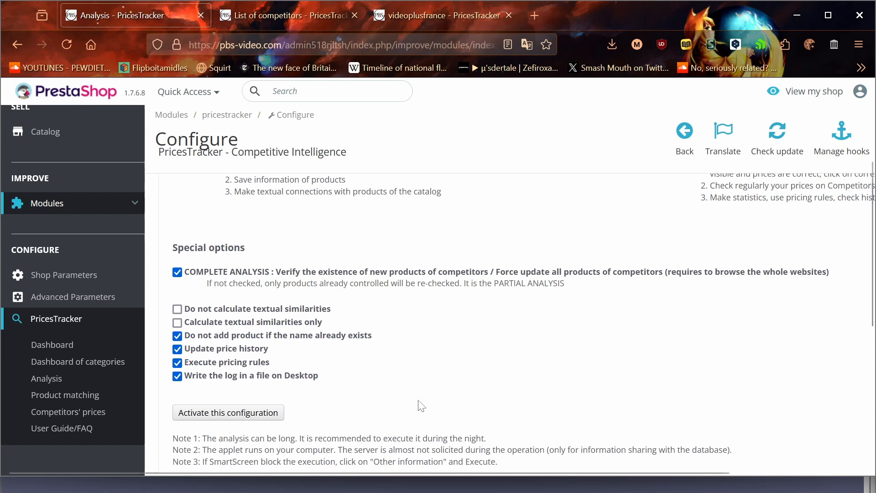
# Step: Activate the complete analysis configuration with the existing-name check, price history, pricing rules and Desktop log options enabled
pyautogui.click(269, 415)
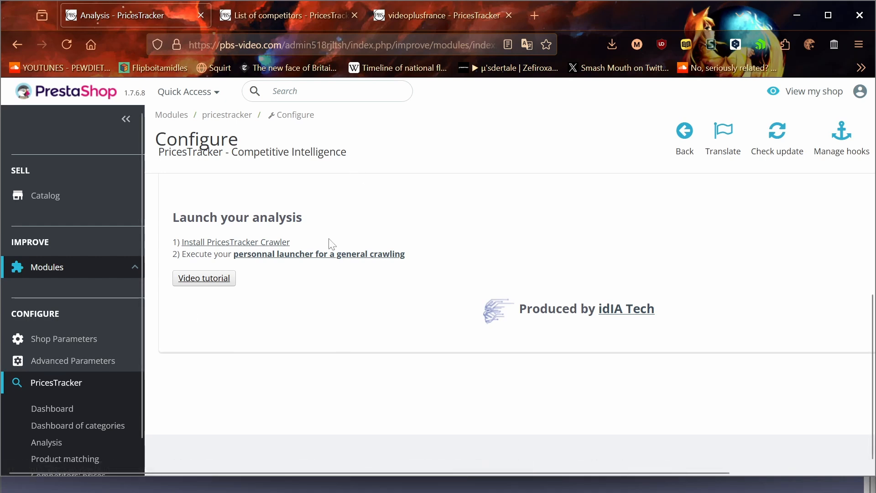
# Step: Download the personal launcher for a general crawling, and start and cancel the download of the PricesTracker Crawler installer
pyautogui.click(318, 258)
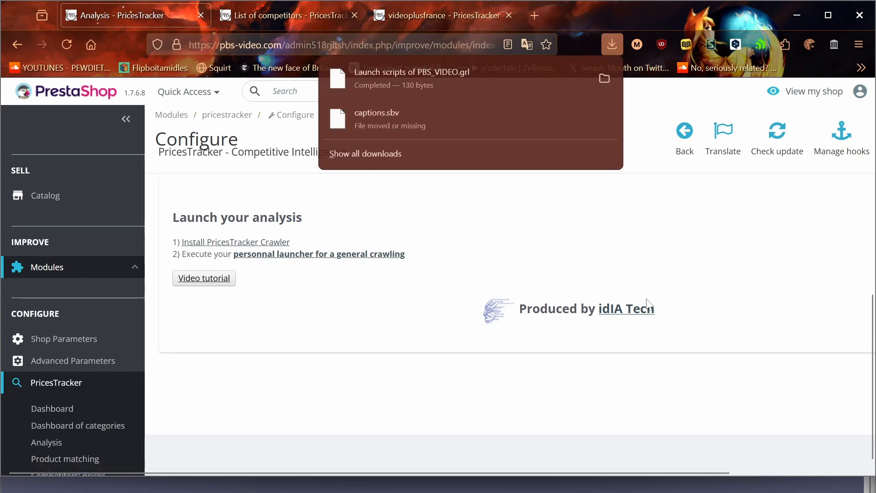
pyautogui.click(231, 242)
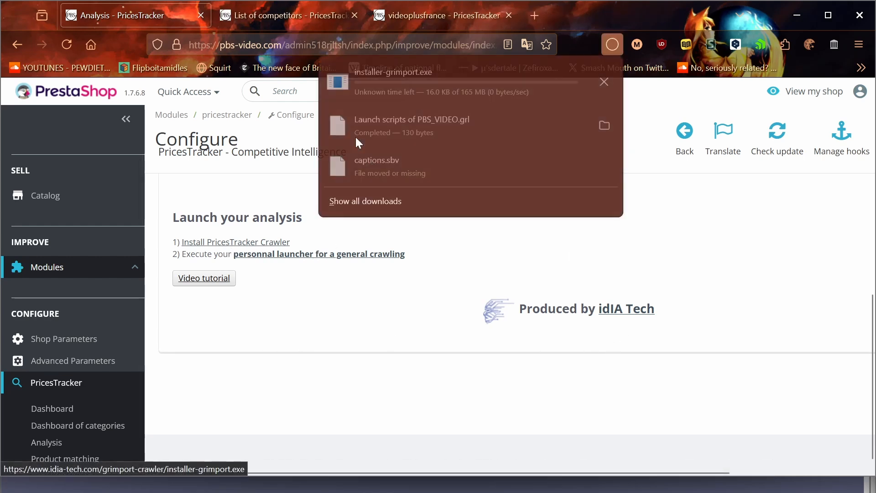
pyautogui.click(603, 83)
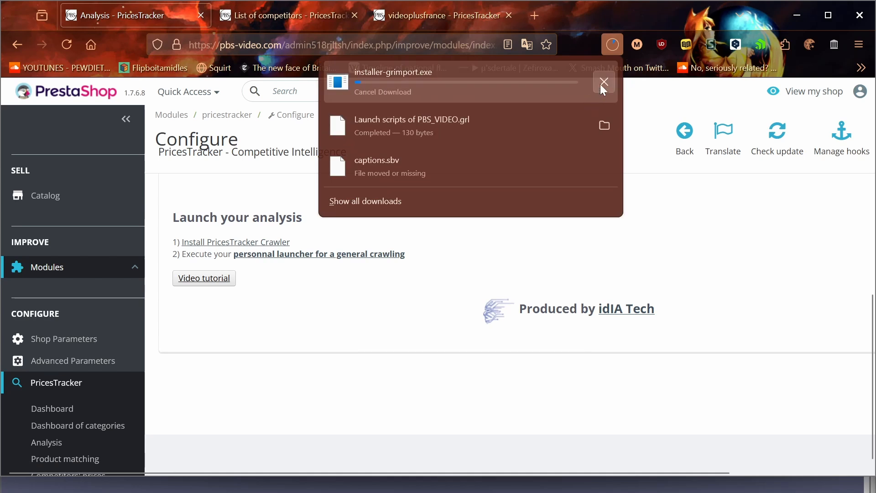
pyautogui.click(715, 245)
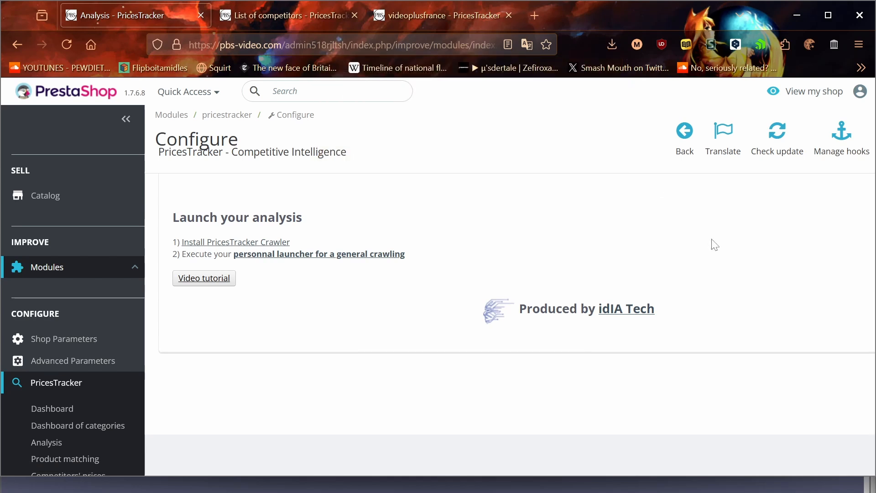
# Step: Run the downloaded "Launch scripts of Gemini_s_Test_Store(1).grl" in PricesTracker Crawler and move the crawler window fully into view
pyautogui.scroll(-5, 326, 269)
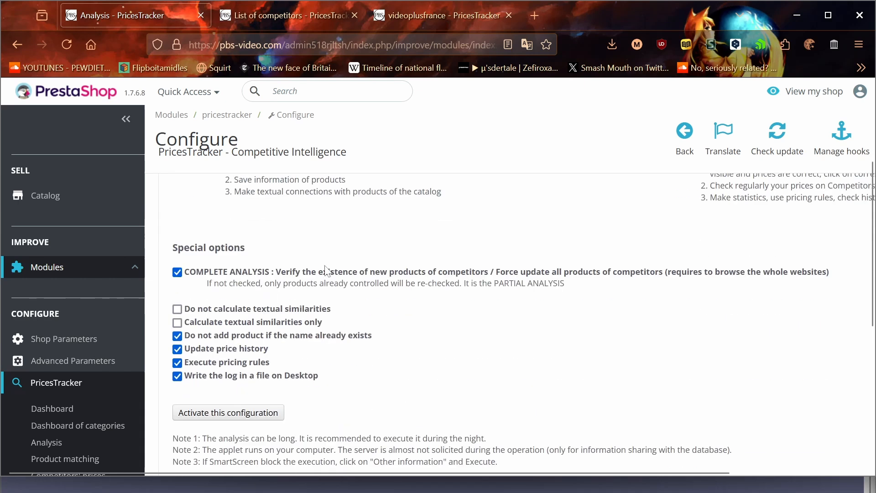
pyautogui.scroll(-2, 368, 363)
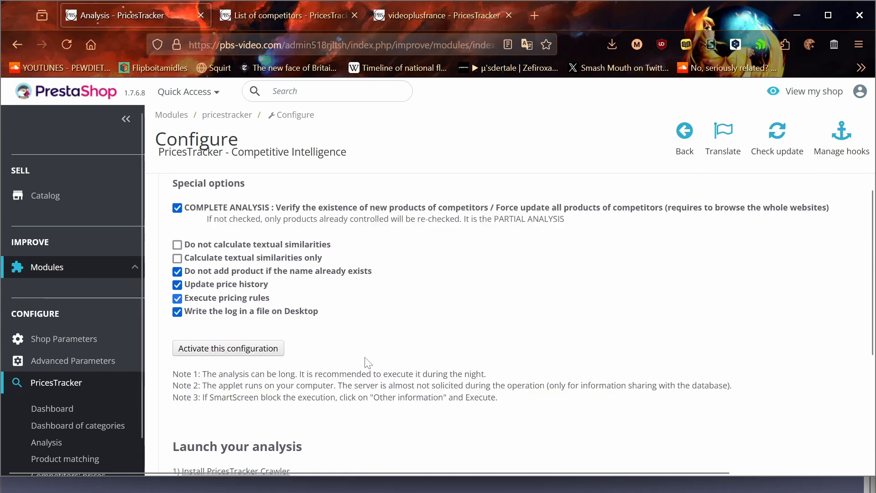
pyautogui.scroll(-2, 368, 363)
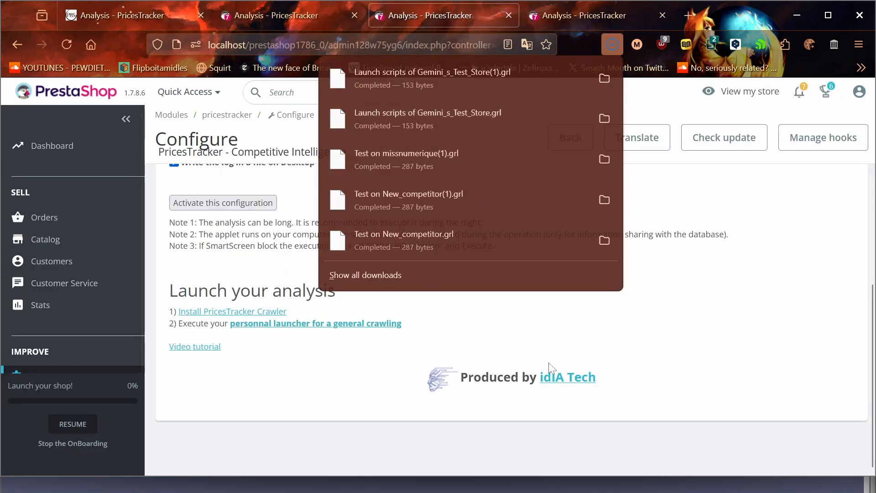
pyautogui.press('Escape')
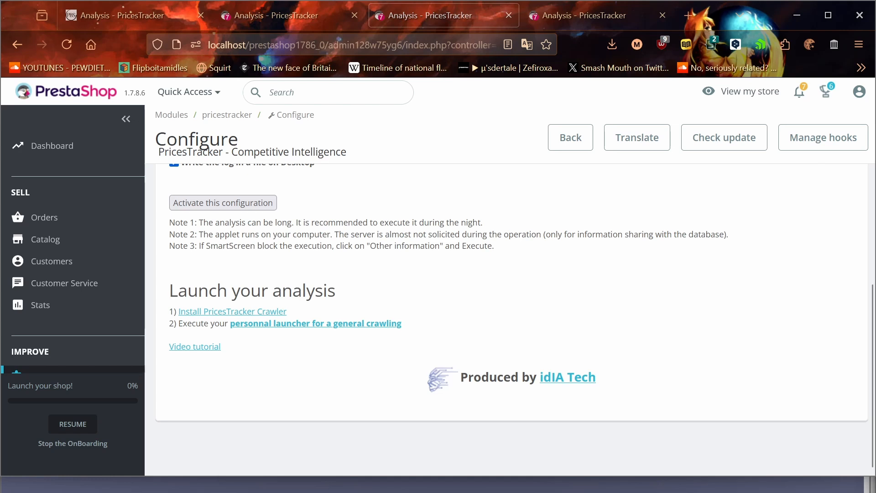
pyautogui.click(611, 45)
pyautogui.click(506, 81)
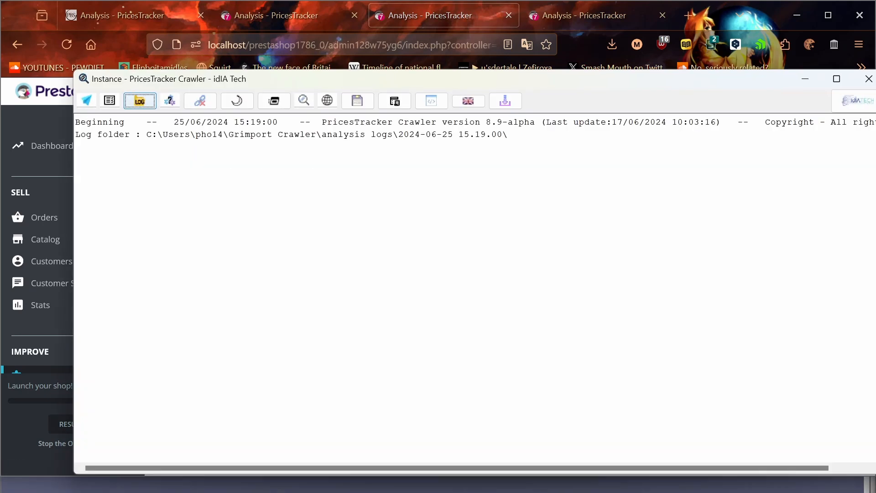
pyautogui.moveTo(368, 78); pyautogui.dragTo(329, 70)
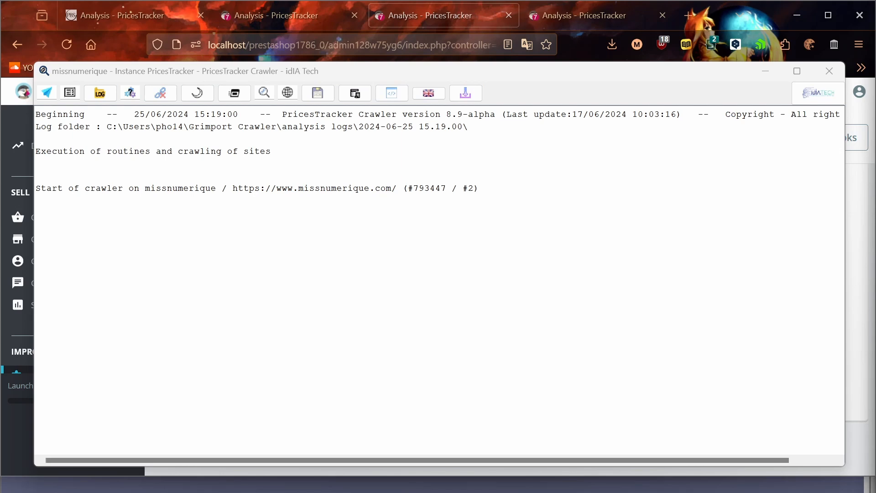
# Step: Turn the crawler's scheduled standby on and back off, and output the current crawl statistics to the log
pyautogui.click(202, 100)
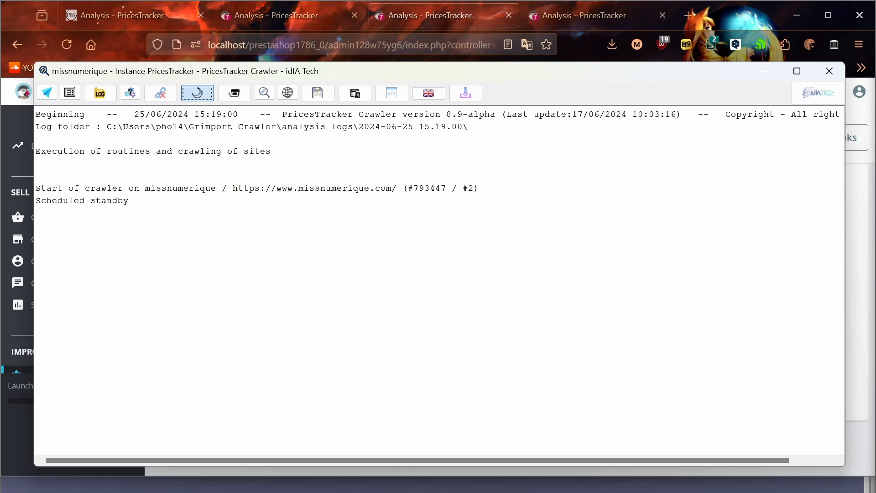
pyautogui.click(134, 97)
pyautogui.click(148, 97)
pyautogui.click(148, 96)
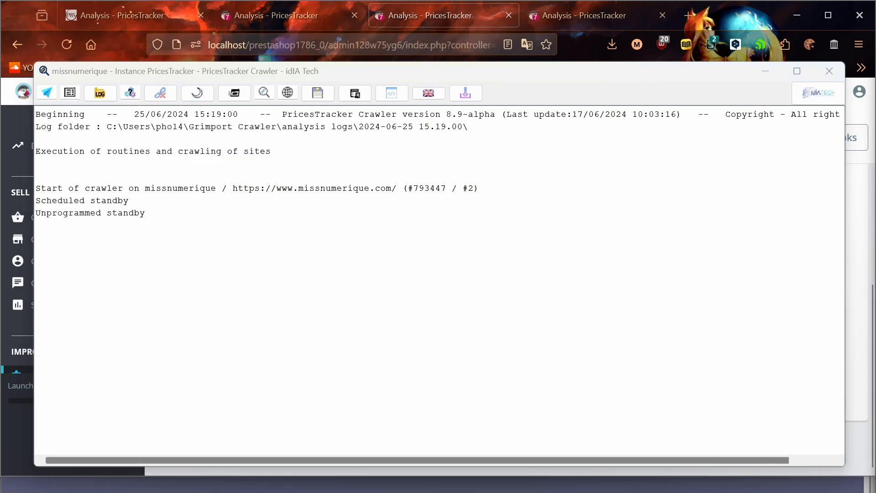
pyautogui.click(150, 111)
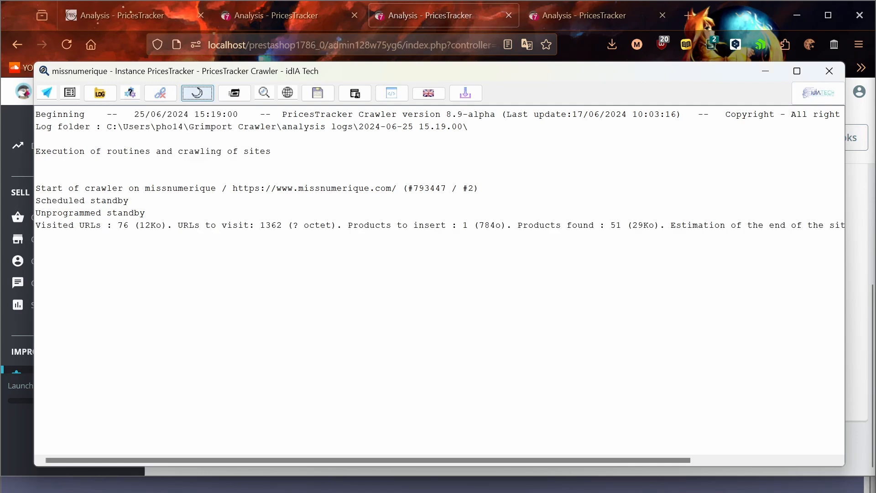
# Step: Review the statistics line in the log, highlighting the URLs to visit, products to insert and estimated end of the site analysis
pyautogui.moveTo(47, 225); pyautogui.dragTo(469, 224)
pyautogui.click(469, 225)
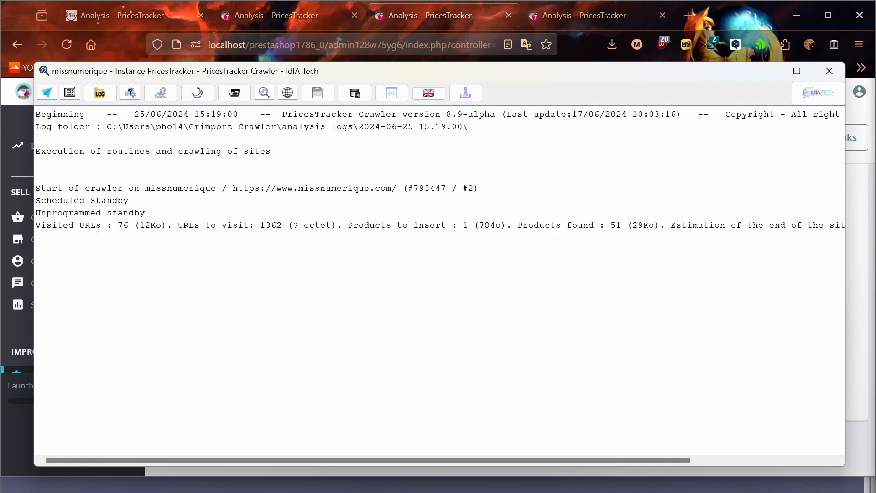
pyautogui.moveTo(36, 225); pyautogui.dragTo(282, 225)
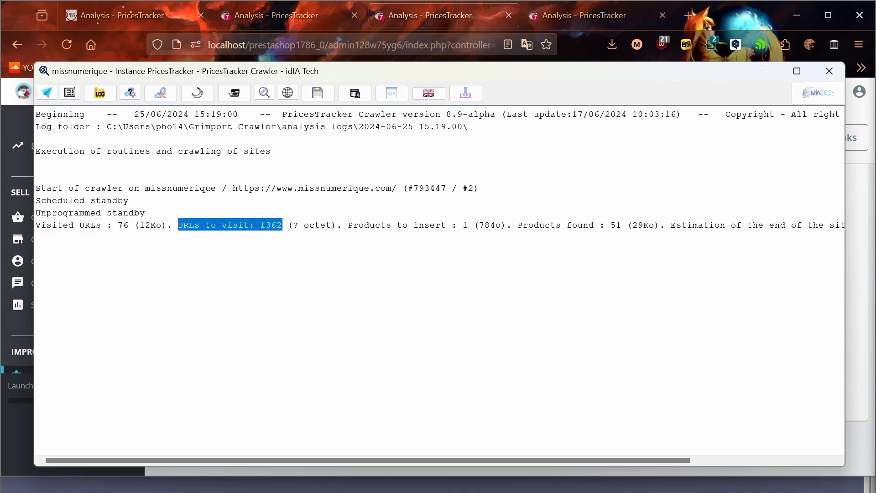
pyautogui.hscroll(3, 282, 226)
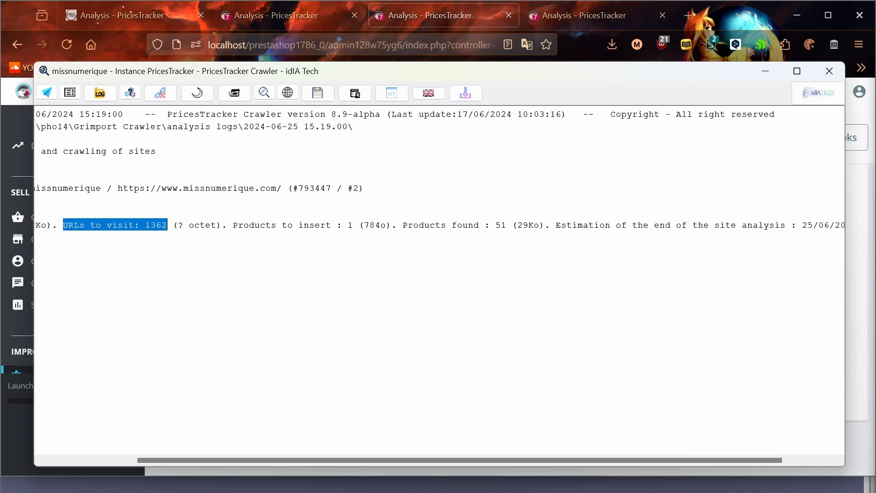
pyautogui.moveTo(233, 225); pyautogui.dragTo(402, 225)
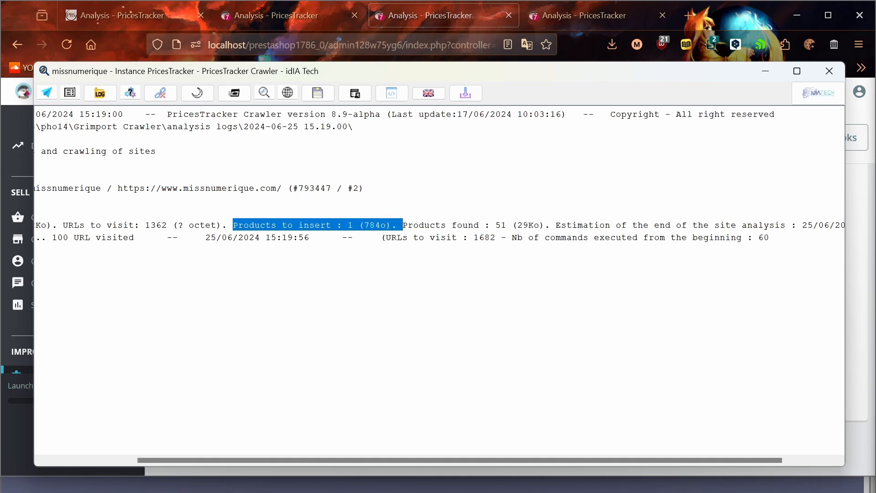
pyautogui.hscroll(3, 438, 228)
pyautogui.hotkey('shift', 'End')
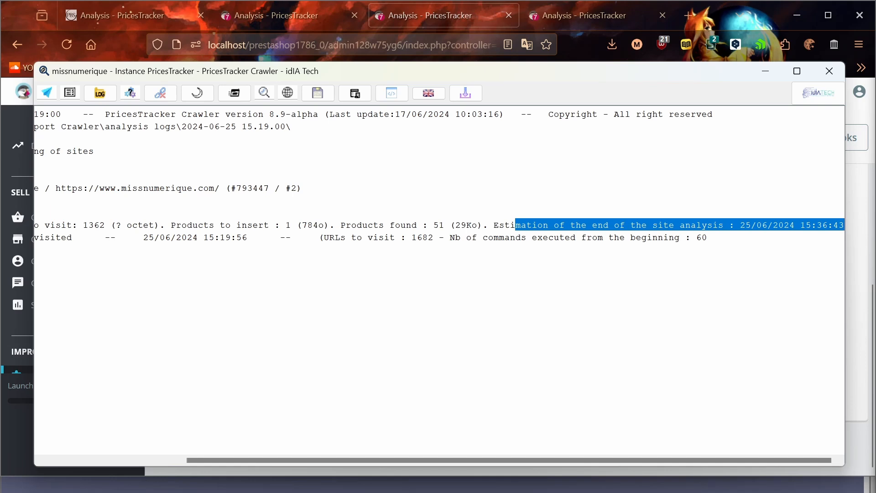
pyautogui.click(636, 237)
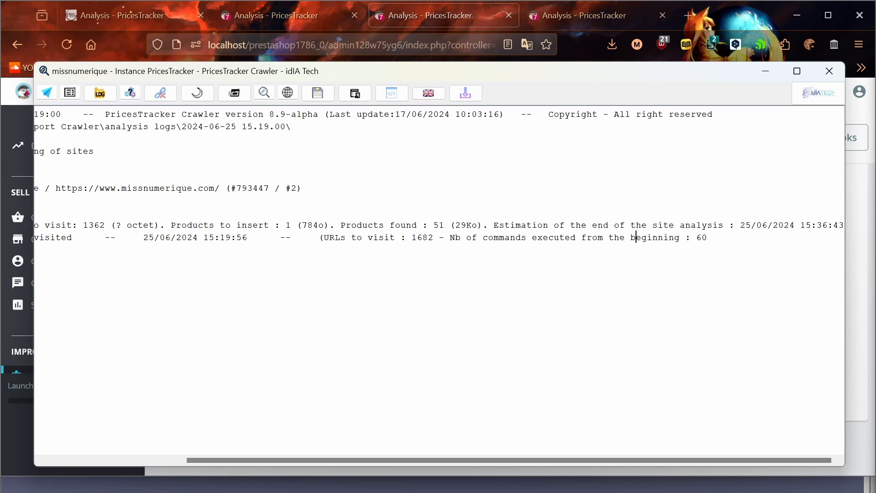
pyautogui.press('Home')
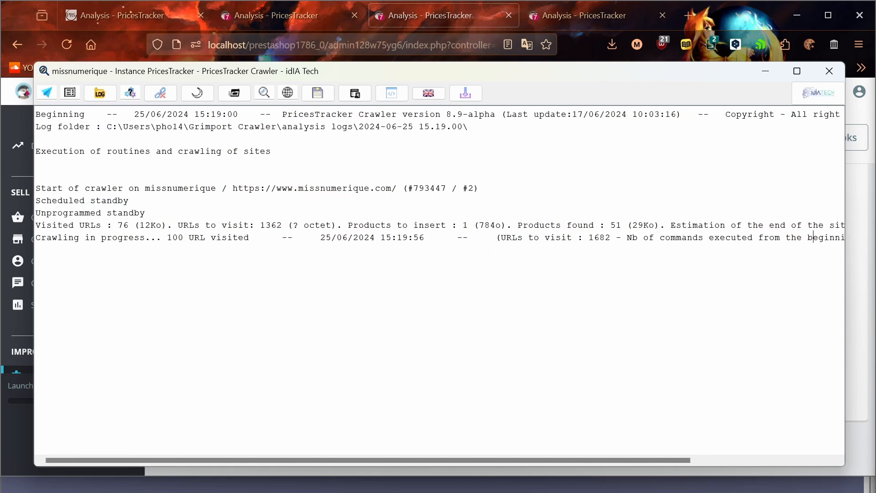
pyautogui.press('End')
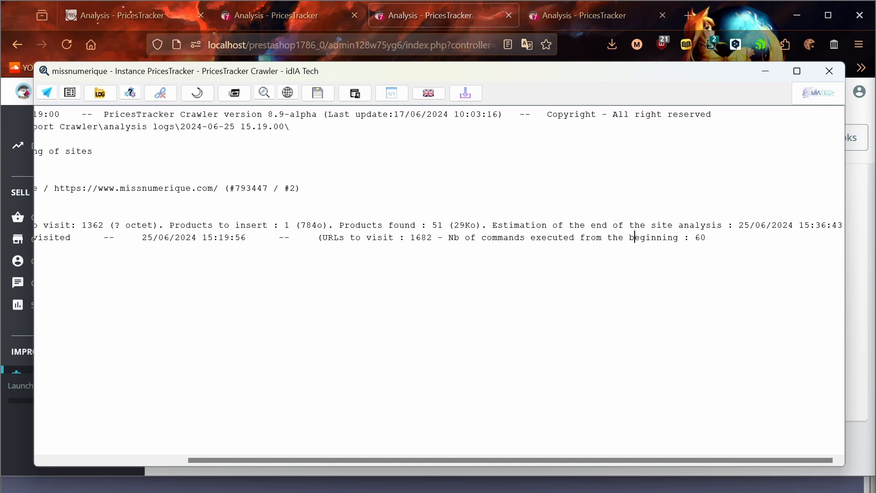
# Step: Insert the note "not accurate" before the estimated end date in the statistics line and select the added words
pyautogui.moveTo(787, 224); pyautogui.dragTo(843, 224)
pyautogui.click(689, 224)
pyautogui.write('not accura')
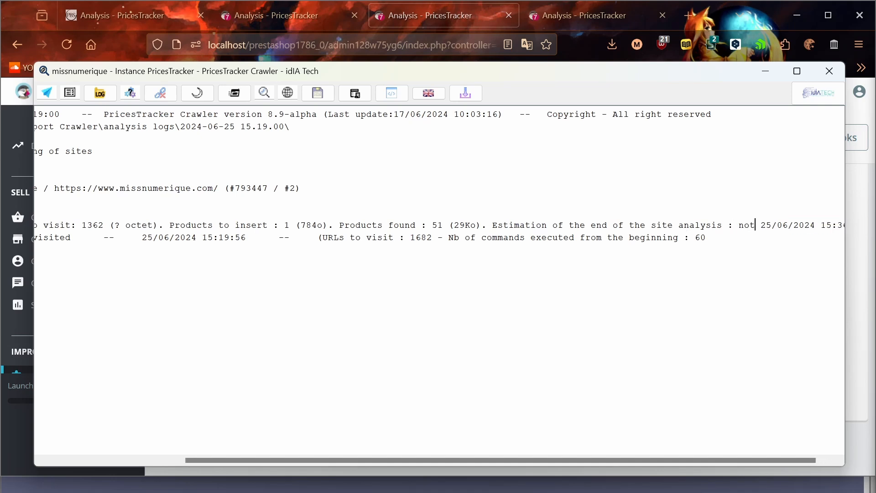
pyautogui.write('te')
pyautogui.hotkey('ctrl', 'shift', 'Left')
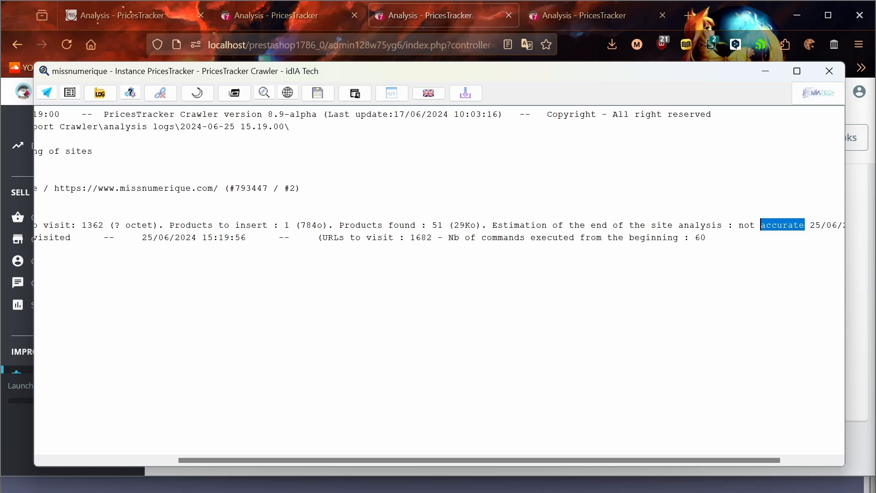
pyautogui.hotkey('ctrl', 'shift', 'Left')
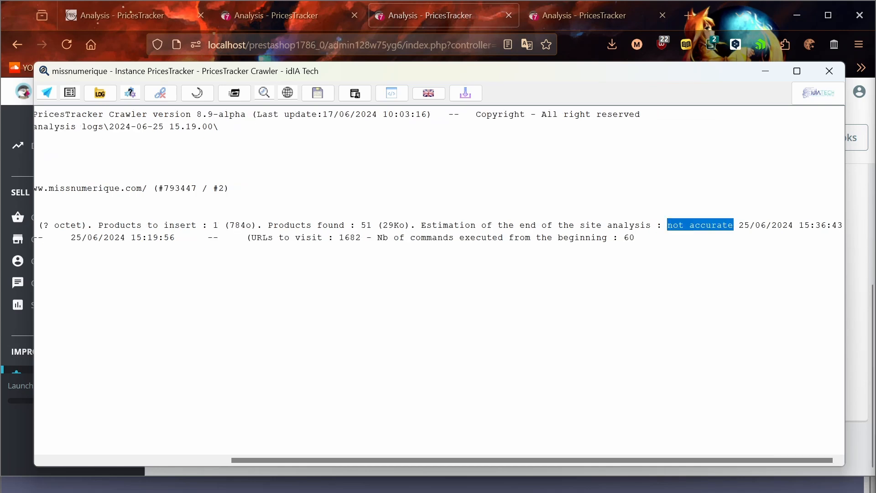
pyautogui.hscroll(-5, 435, 287)
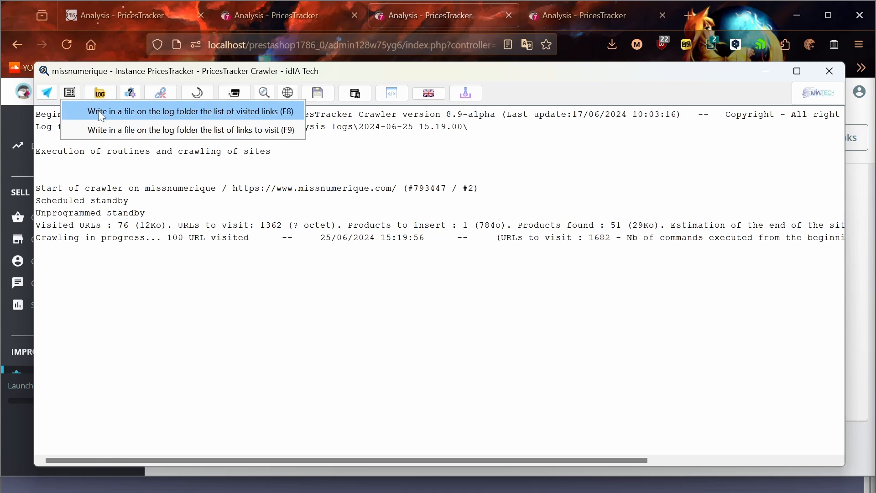
# Step: Write the list of visited links and the list of links to visit to files in the log folder
pyautogui.click(97, 110)
pyautogui.click(80, 97)
pyautogui.click(98, 125)
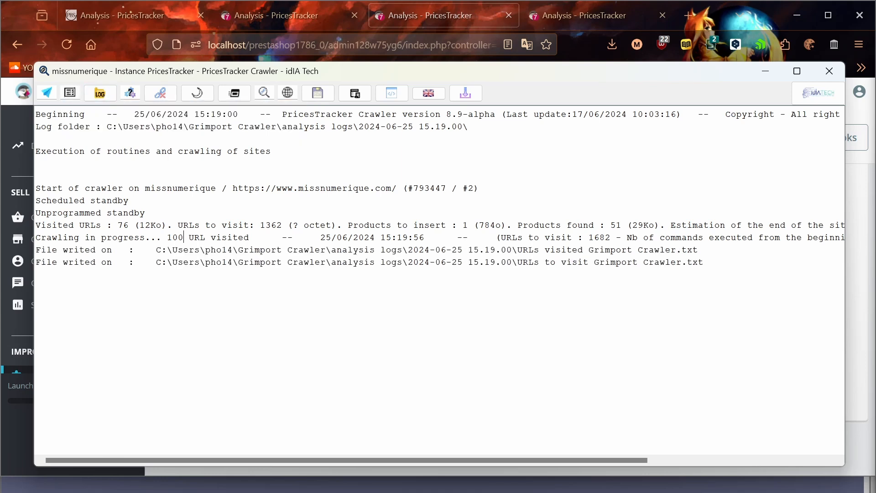
# Step: Open the log folder, look through the URLs in "URLs to visit Grimport Crawler.txt" in Notepad++, and close that file
pyautogui.click(102, 102)
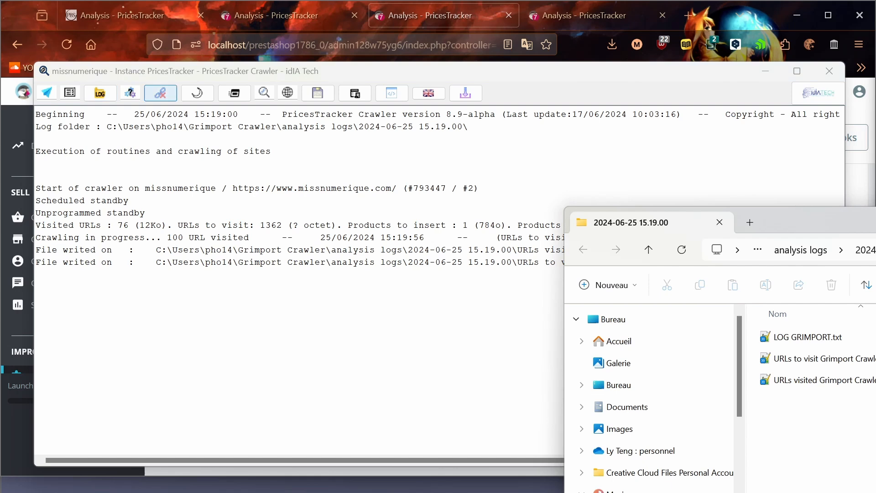
pyautogui.moveTo(851, 223); pyautogui.dragTo(358, 84)
pyautogui.doubleClick(358, 222)
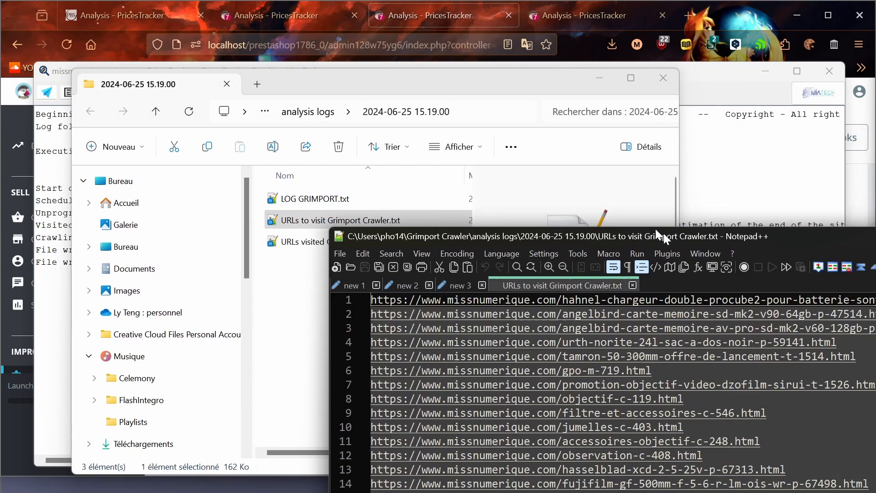
pyautogui.moveTo(655, 229); pyautogui.dragTo(374, 36)
pyautogui.scroll(-20, 356, 283)
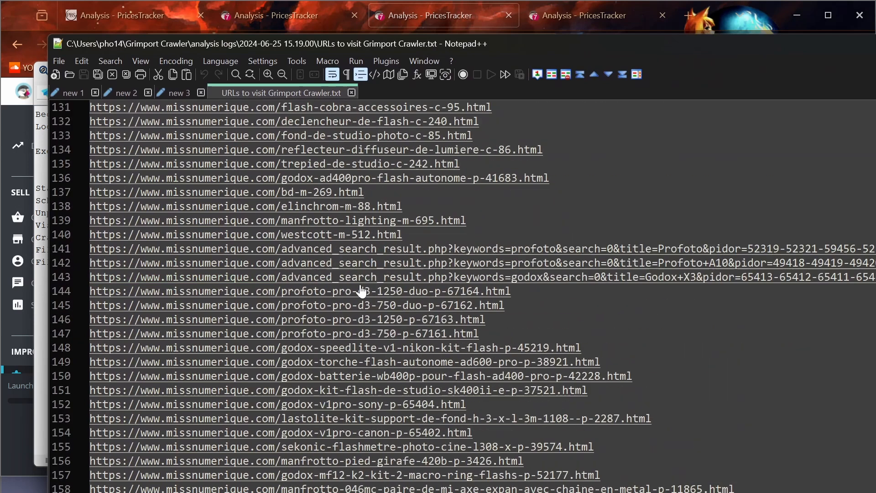
pyautogui.middleClick(338, 90)
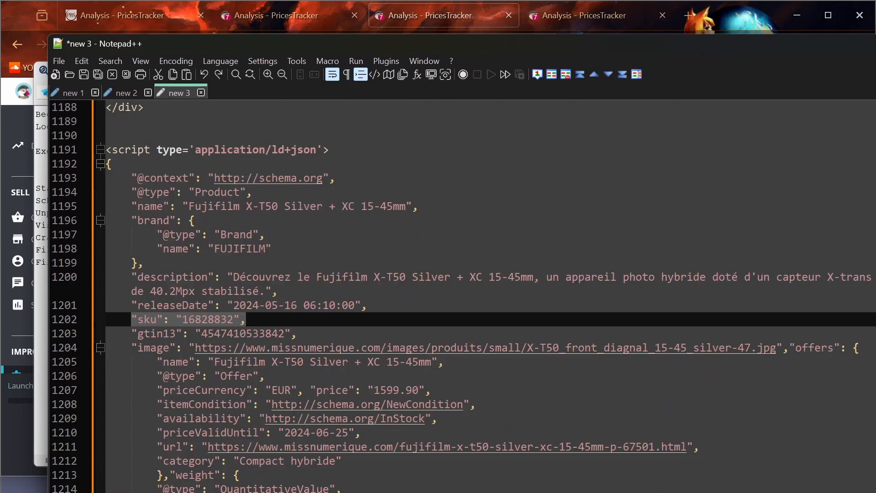
# Step: Back in PricesTracker Crawler, view the link include/exclude choices and the options for sending crawling reports to idIA Tech, selecting none
pyautogui.hotkey('alt', 'Tab')
pyautogui.click(160, 92)
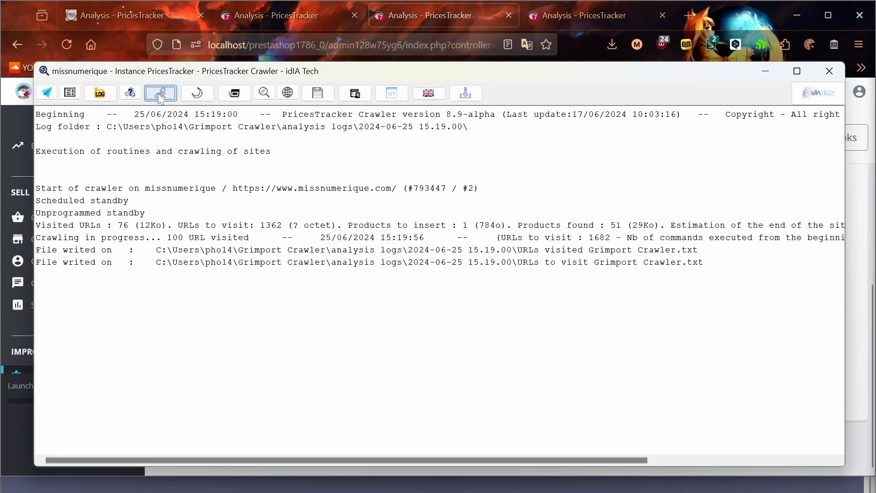
pyautogui.moveTo(768, 445); pyautogui.dragTo(368, 215)
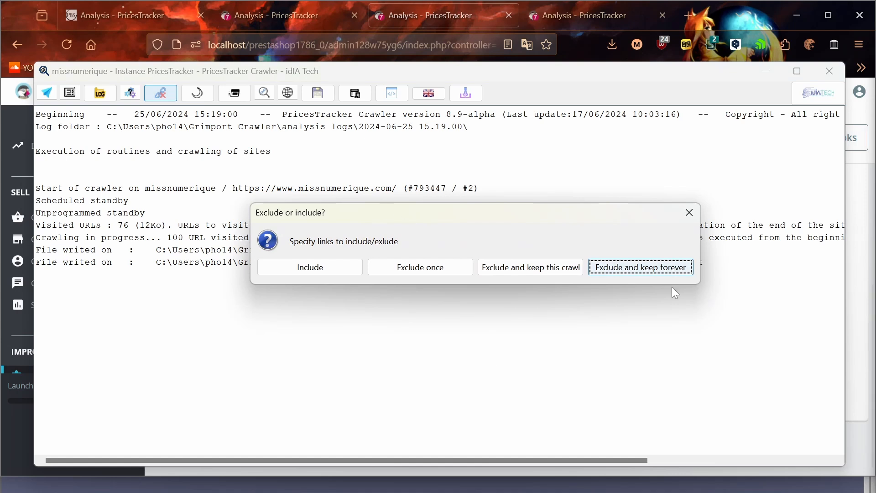
pyautogui.click(689, 213)
pyautogui.click(129, 200)
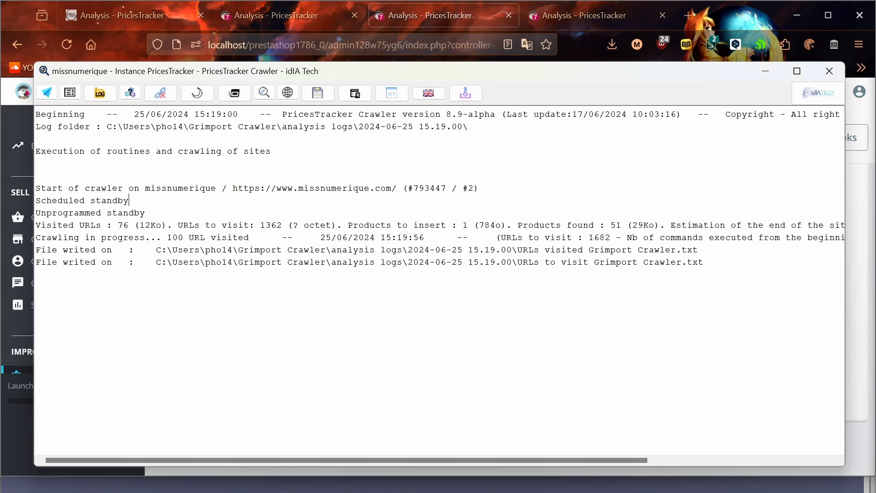
pyautogui.click(47, 93)
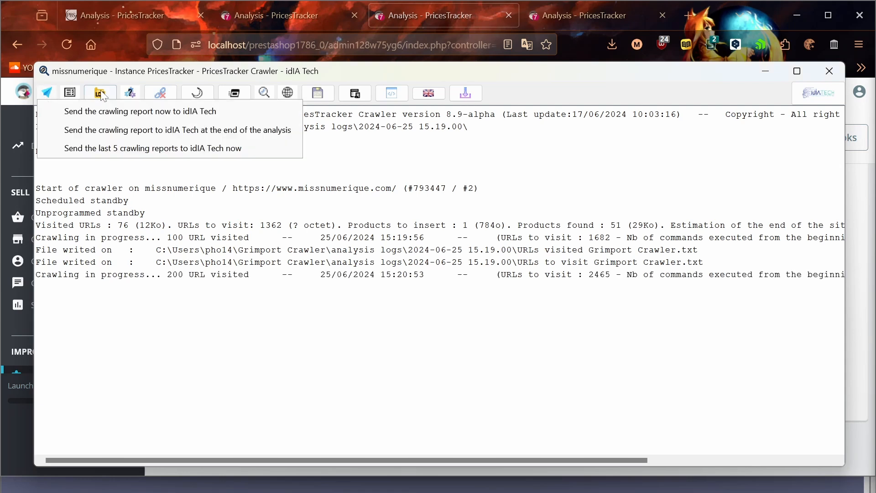
pyautogui.click(275, 90)
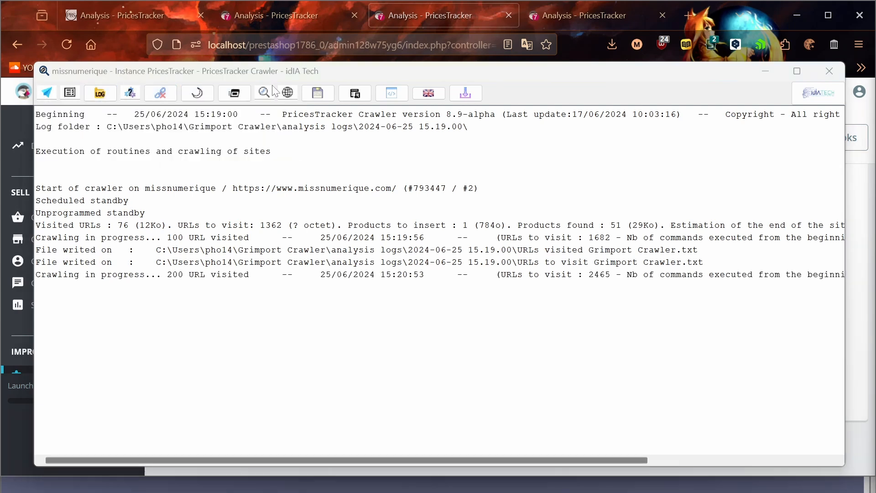
# Step: Show the crawled URLs in the crawler's output and view the proxy and htaccess protection choices, selecting none
pyautogui.click(275, 90)
pyautogui.click(278, 107)
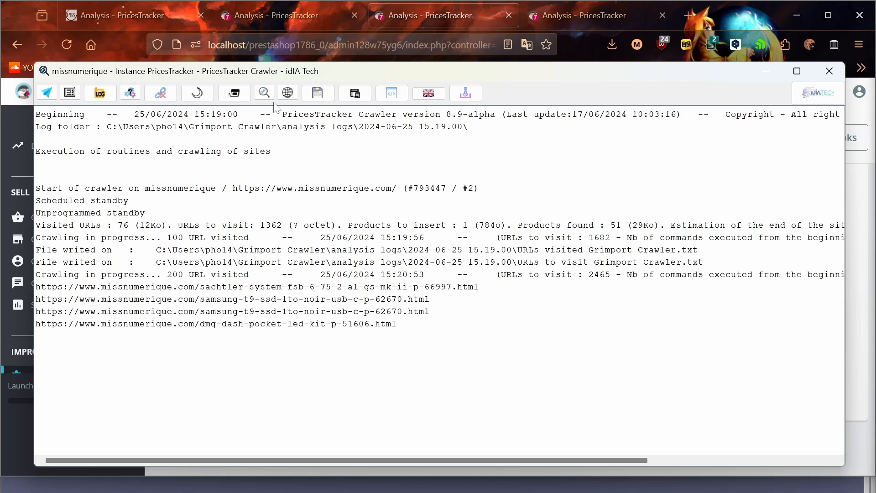
pyautogui.click(287, 93)
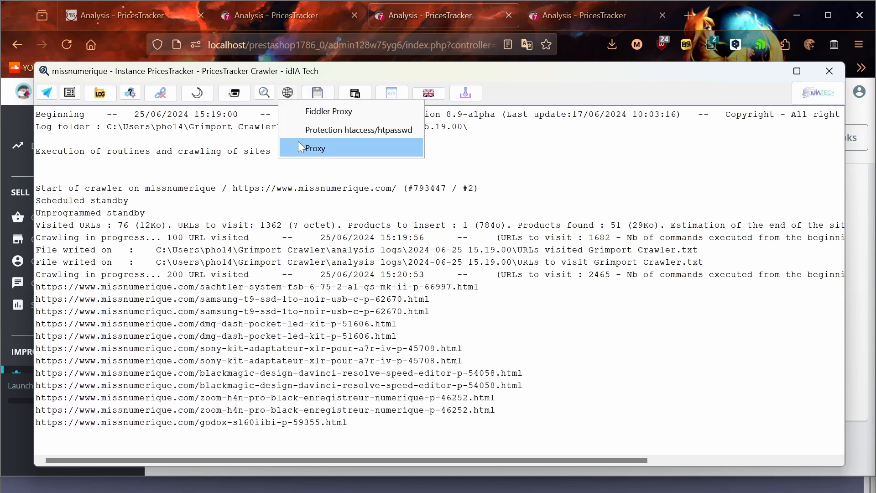
pyautogui.moveTo(336, 237); pyautogui.dragTo(324, 164)
pyautogui.click(282, 127)
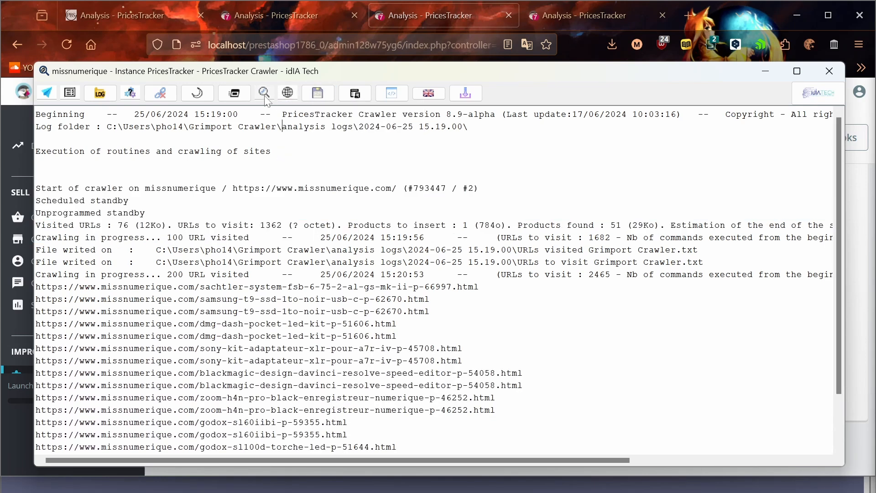
# Step: Save the crawl's current progress and highlight part of the saved-progress line in the crawler's output
pyautogui.click(329, 96)
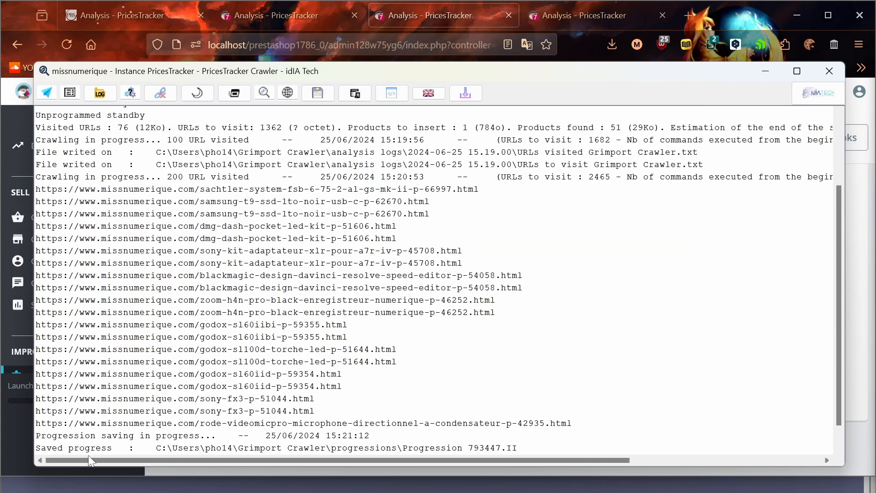
pyautogui.moveTo(52, 448); pyautogui.dragTo(135, 447)
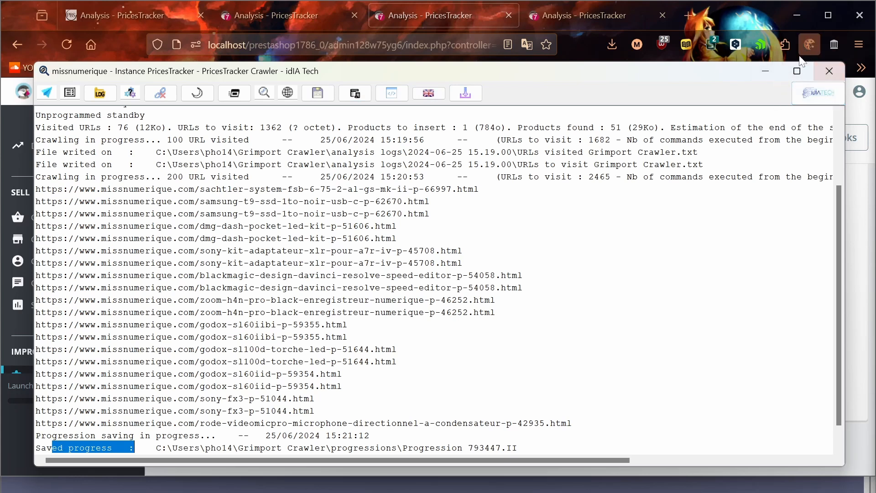
pyautogui.click(429, 201)
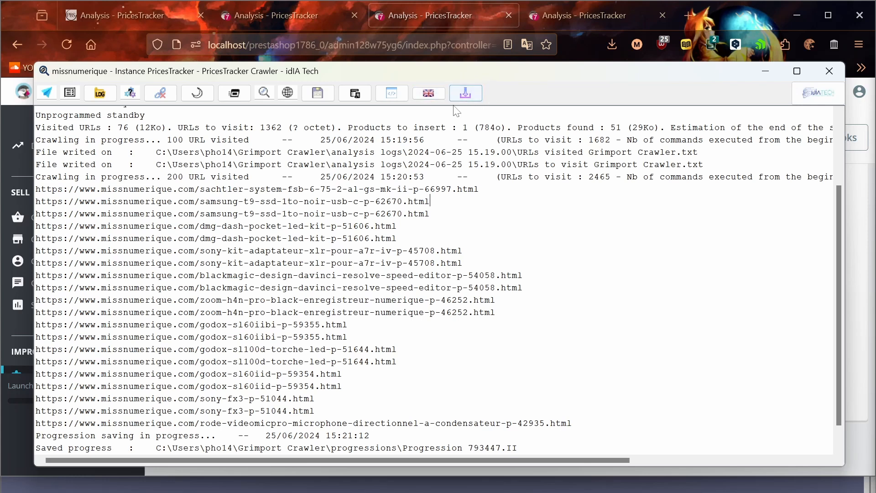
pyautogui.click(477, 96)
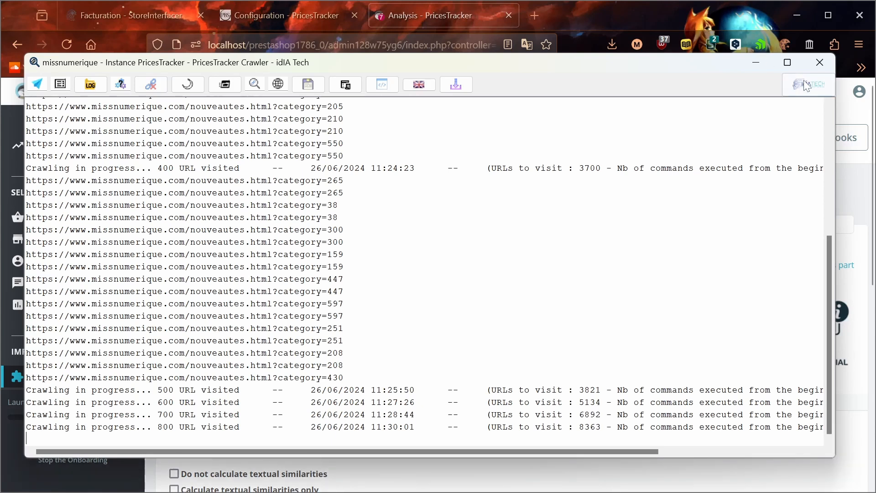
# Step: Close the crawler window, open Product matching in the pbs-video.com shop, and look through the competitors' product lists
pyautogui.click(820, 67)
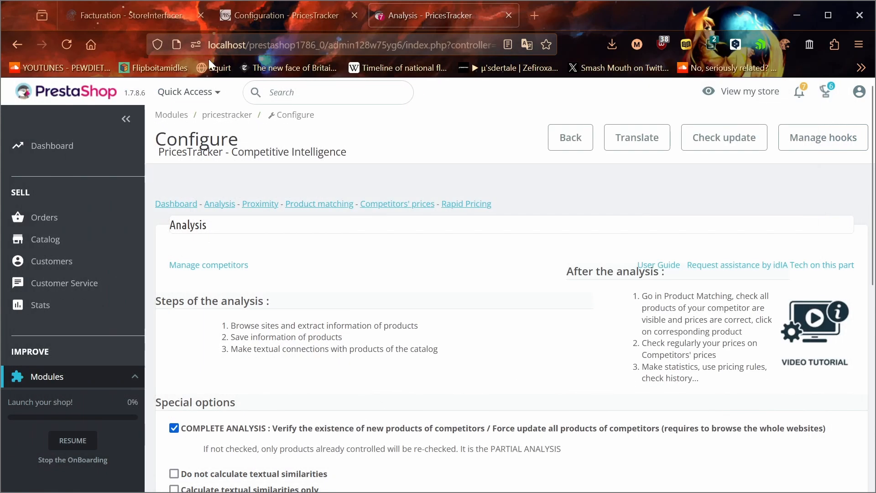
pyautogui.click(256, 18)
pyautogui.click(81, 413)
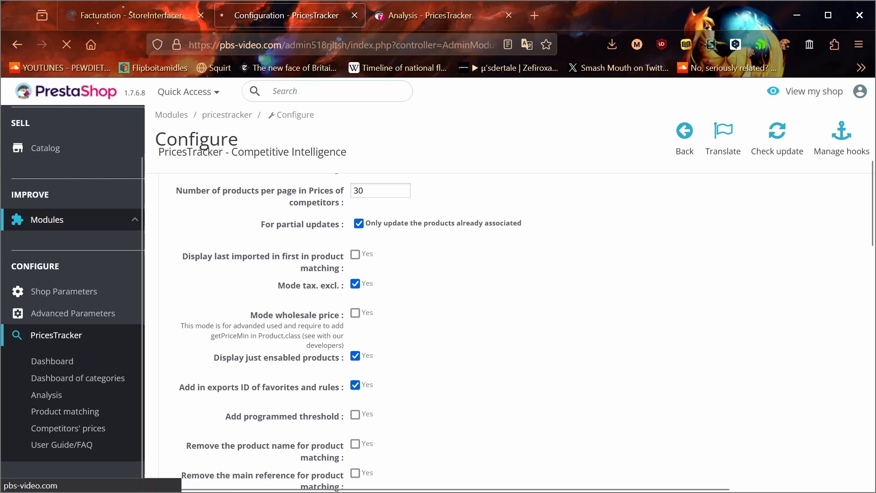
pyautogui.scroll(3, 391, 336)
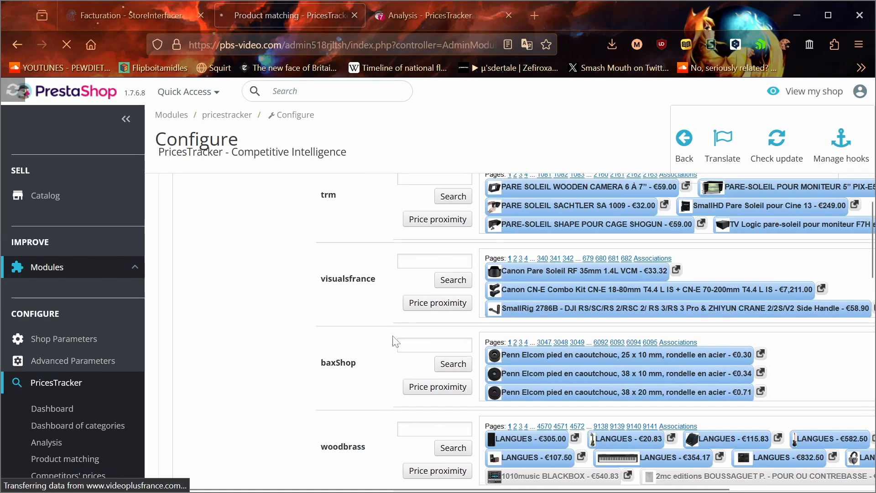
pyautogui.scroll(-6, 409, 311)
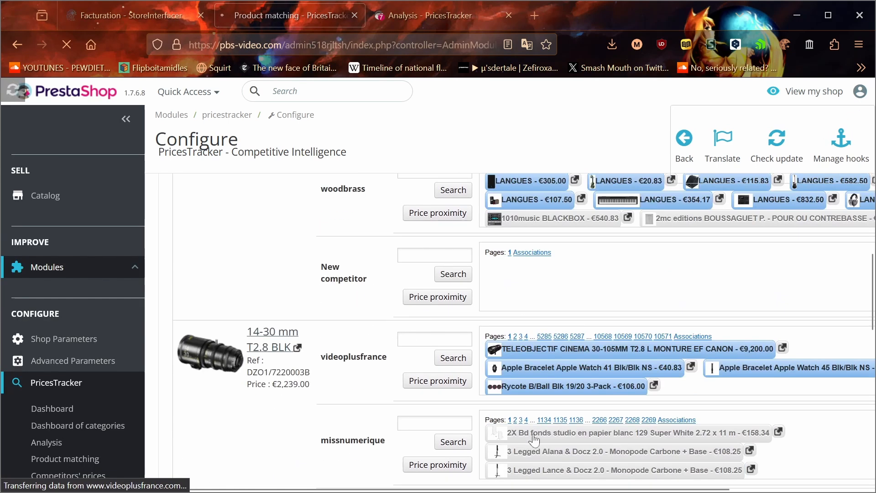
pyautogui.scroll(-2, 51, 411)
# Step: Open the pbs-video.com Analysis page in a new tab, and review the special options and launch section on the localhost Analysis page
pyautogui.middleClick(47, 396)
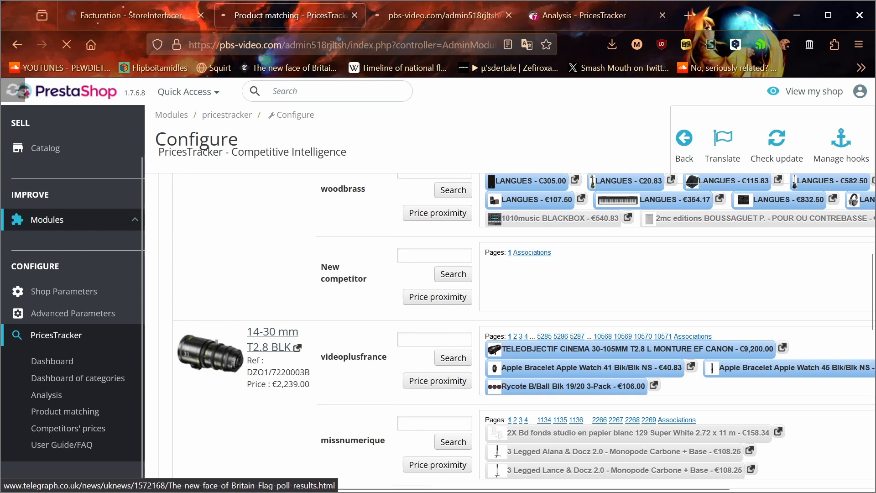
pyautogui.click(392, 15)
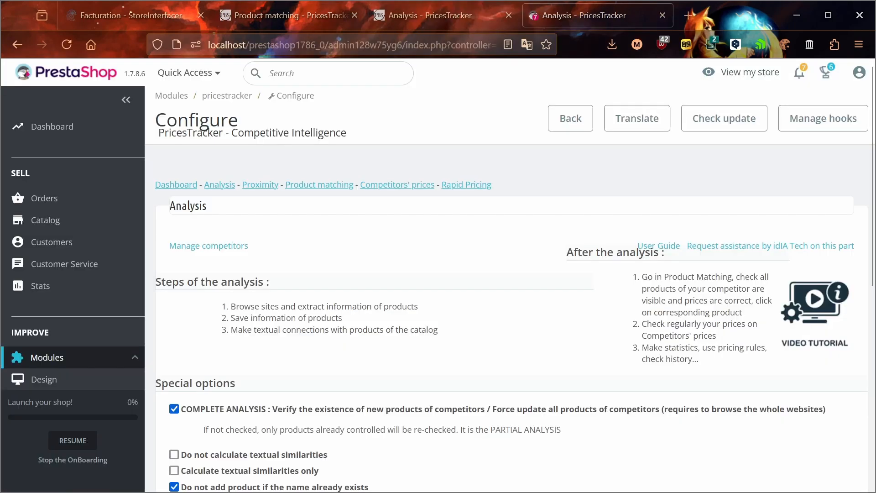
pyautogui.scroll(-3, 295, 351)
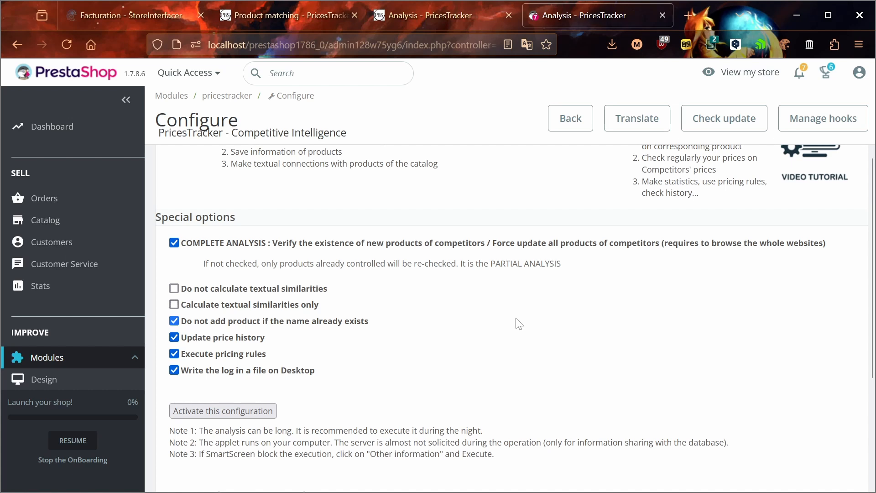
pyautogui.scroll(-3, 407, 400)
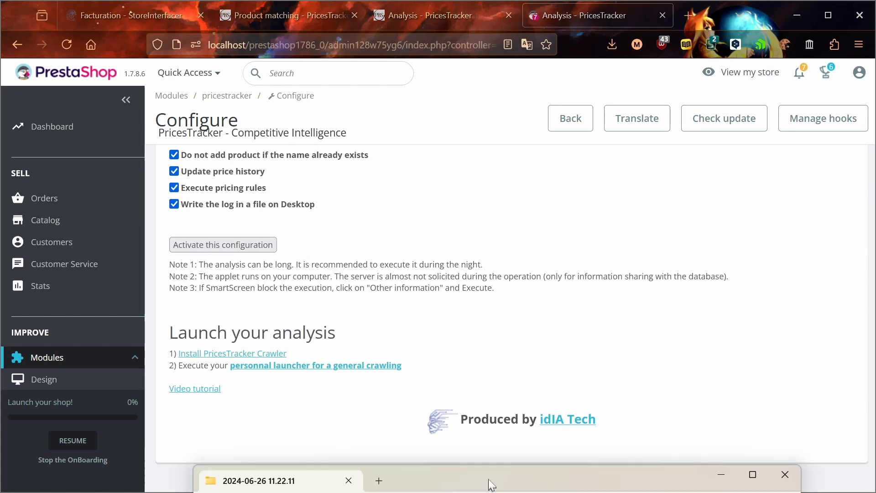
# Step: Open "LOG GRIMPORT.txt" from the "2024-06-26 11.22.11" analysis log folder
pyautogui.doubleClick(381, 220)
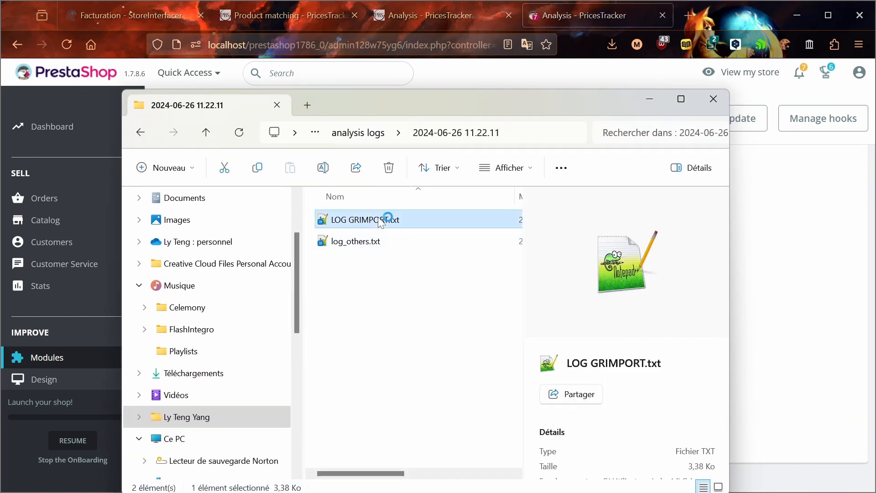